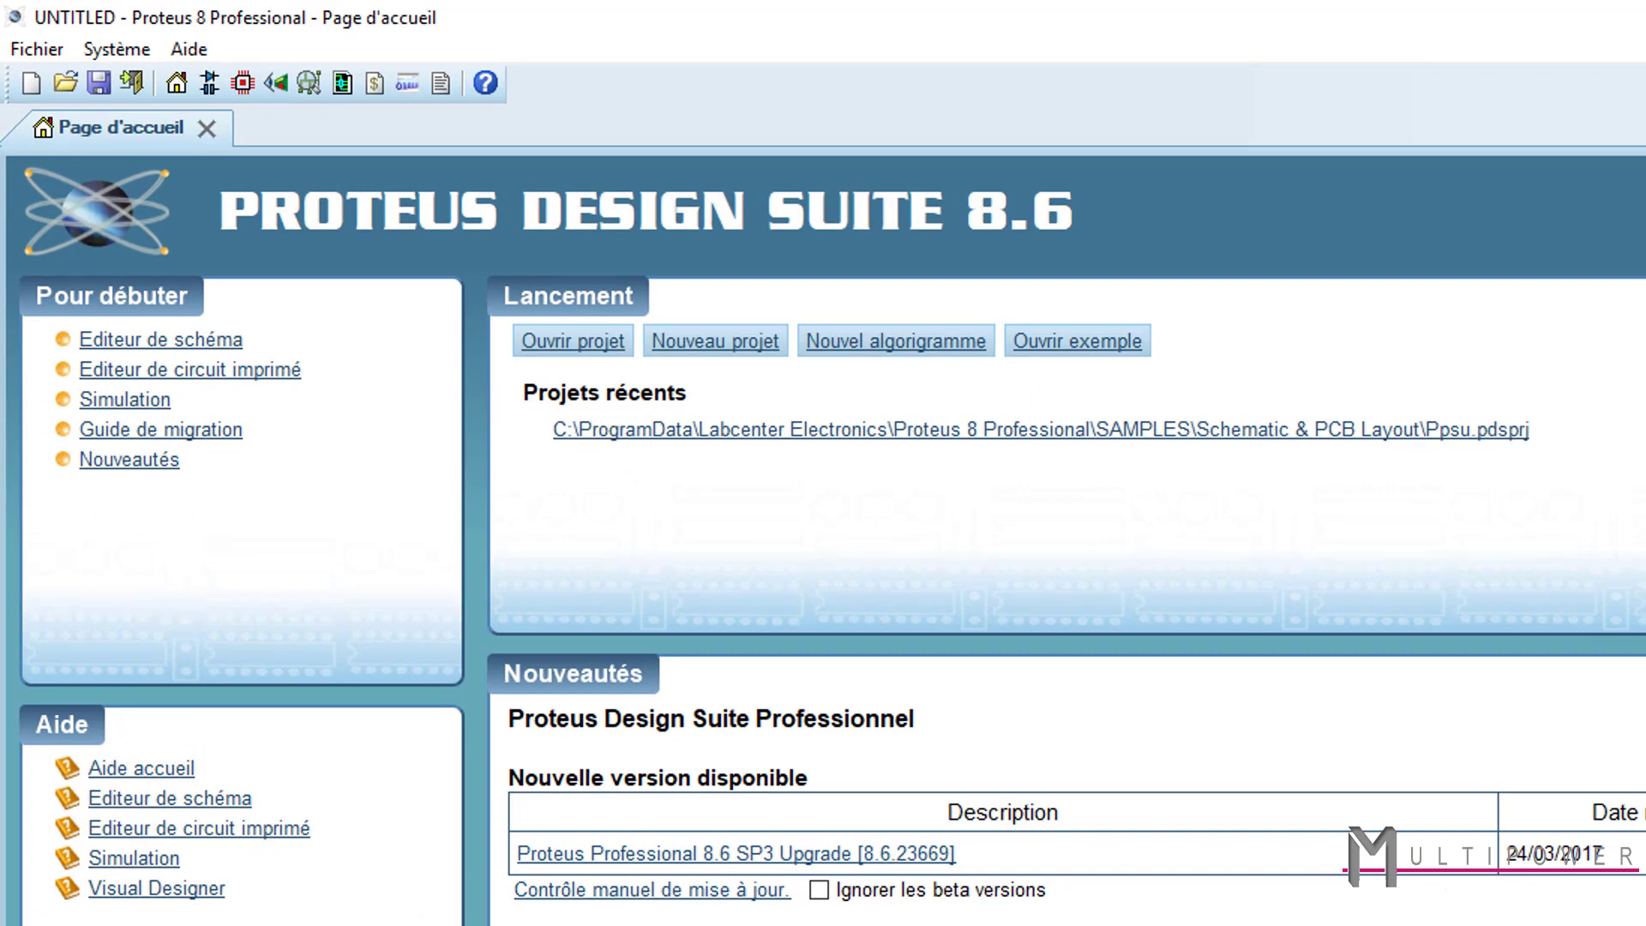
Open the schematic editor, PCB layout, 3D viewer and bill of materials modules for the untitled project.
left_click(206, 83)
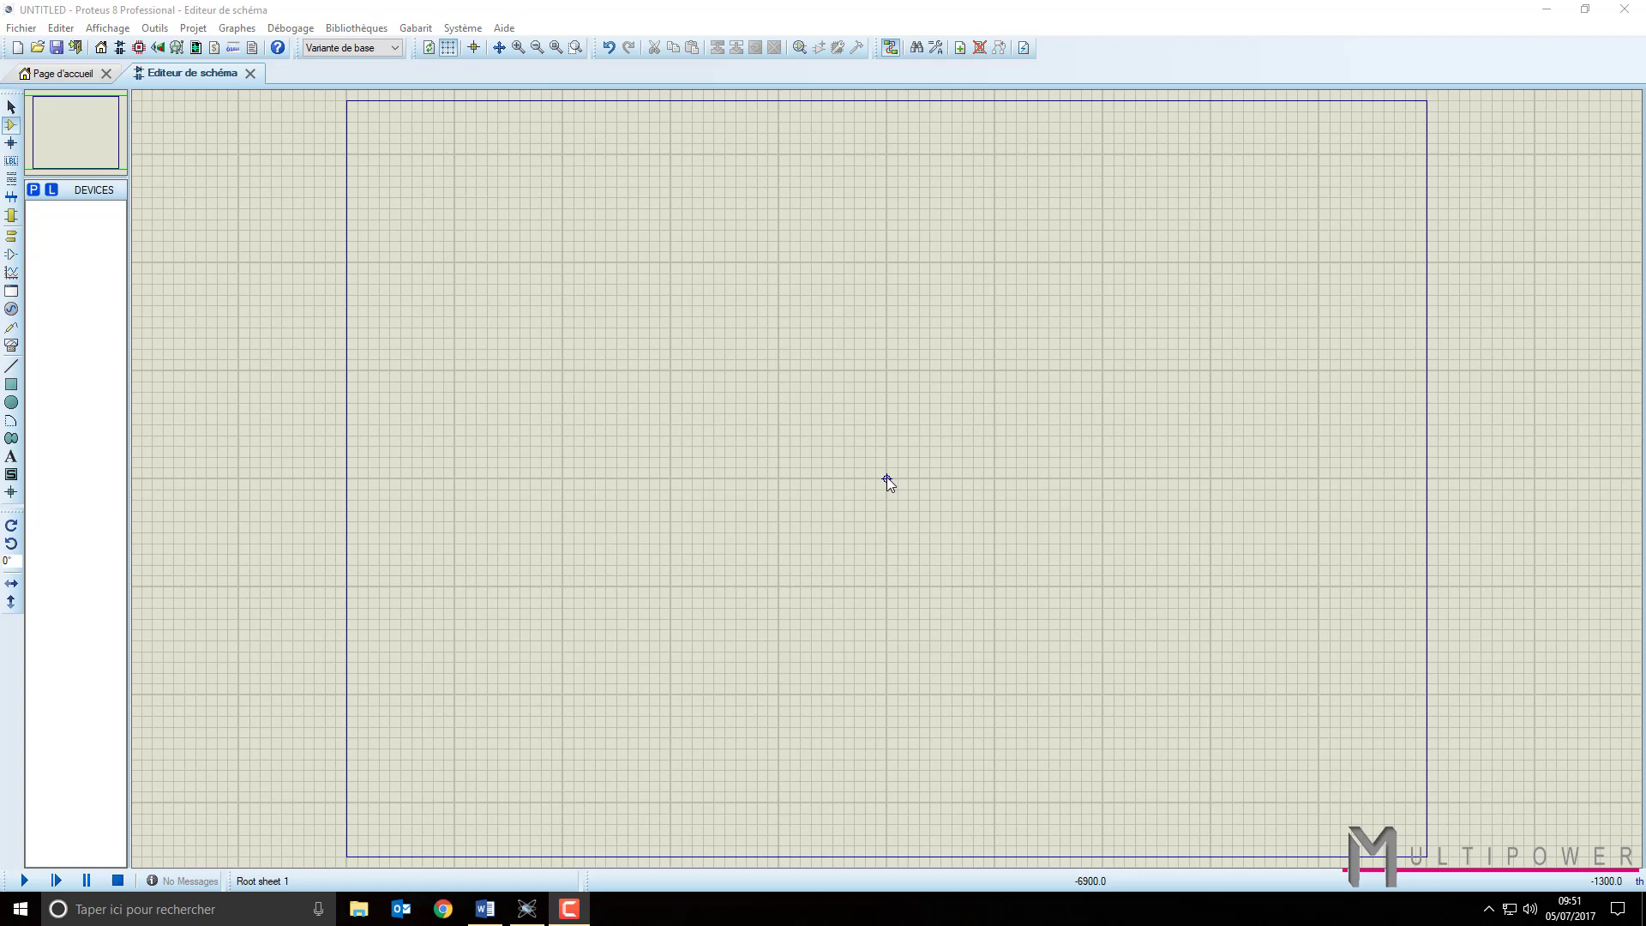
left_click(138, 48)
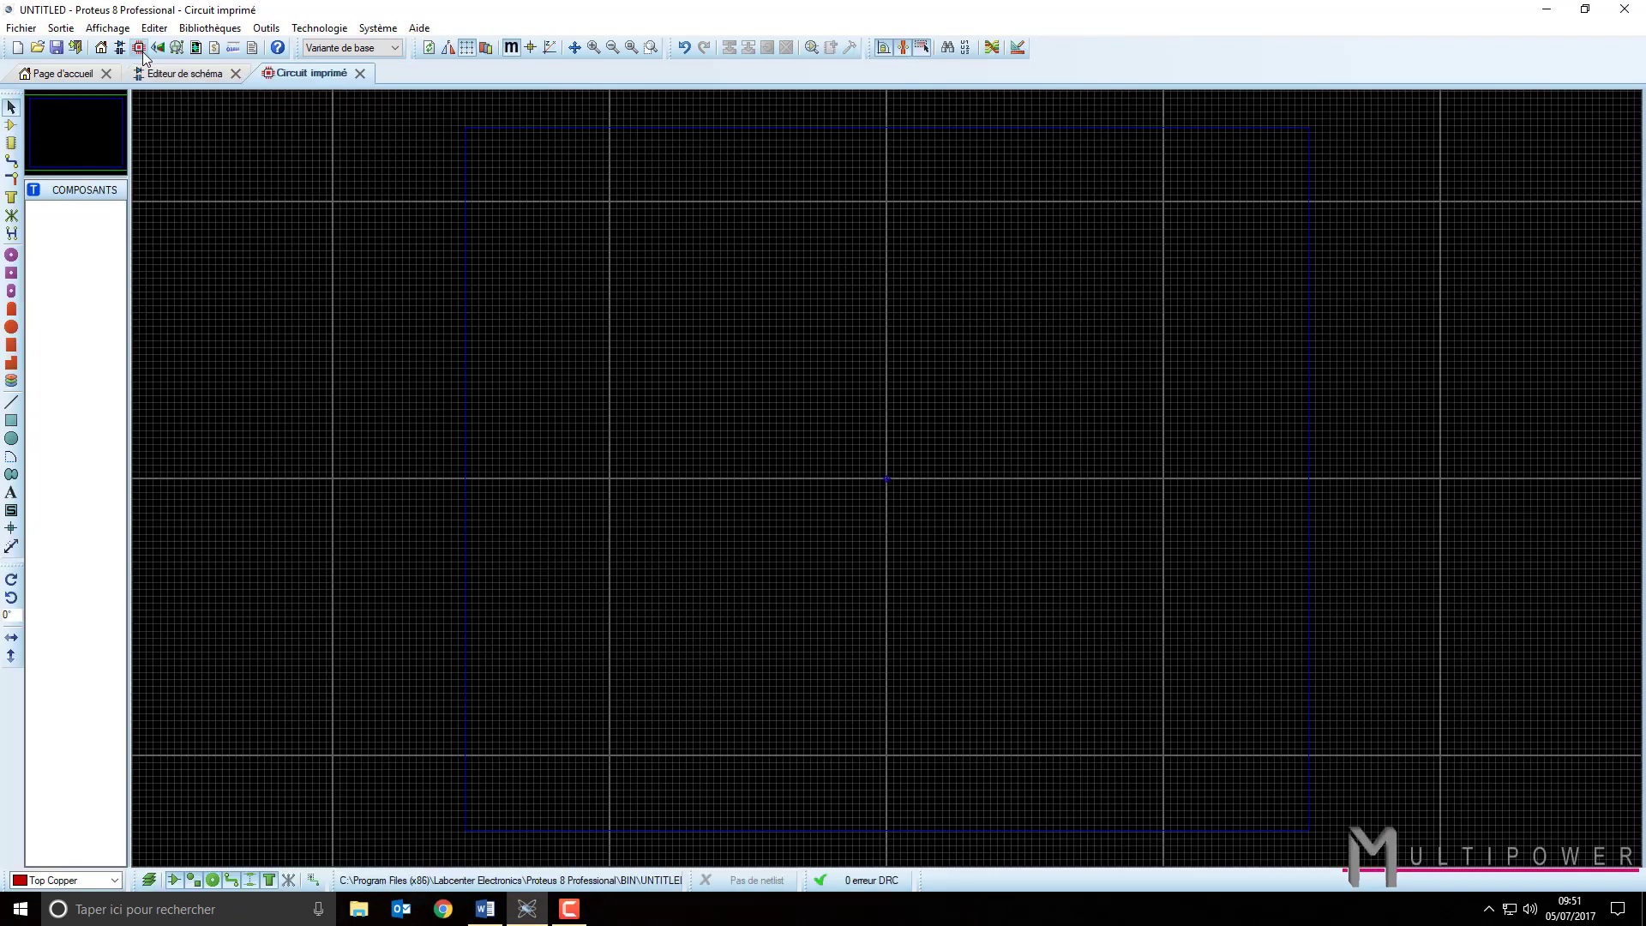
left_click(157, 48)
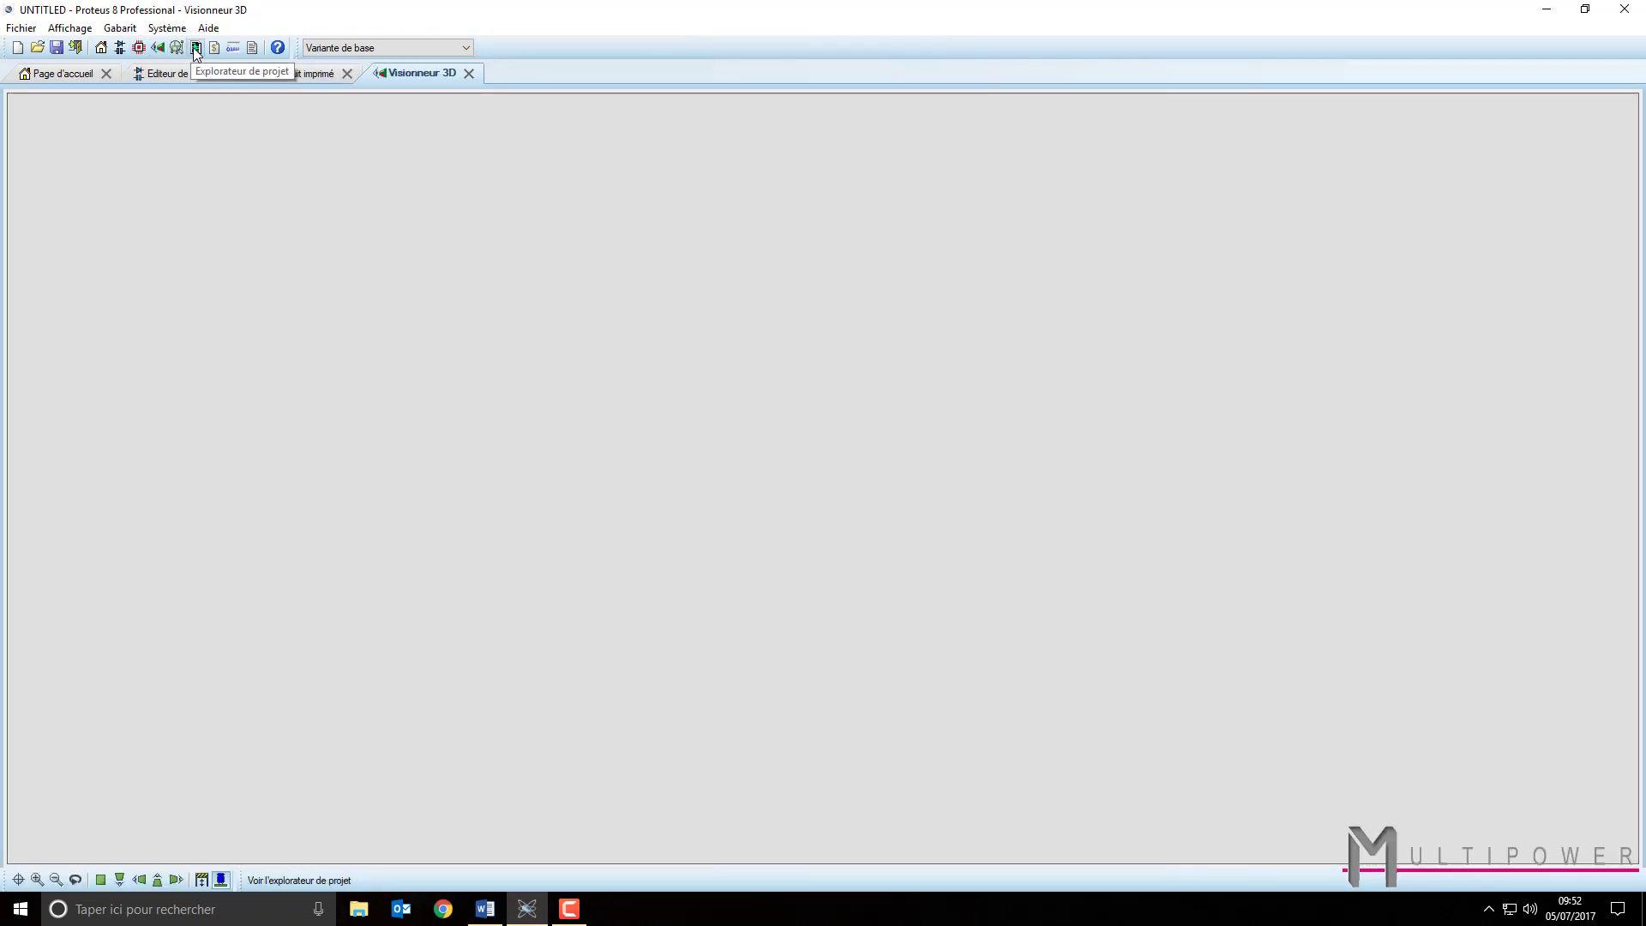
left_click(213, 50)
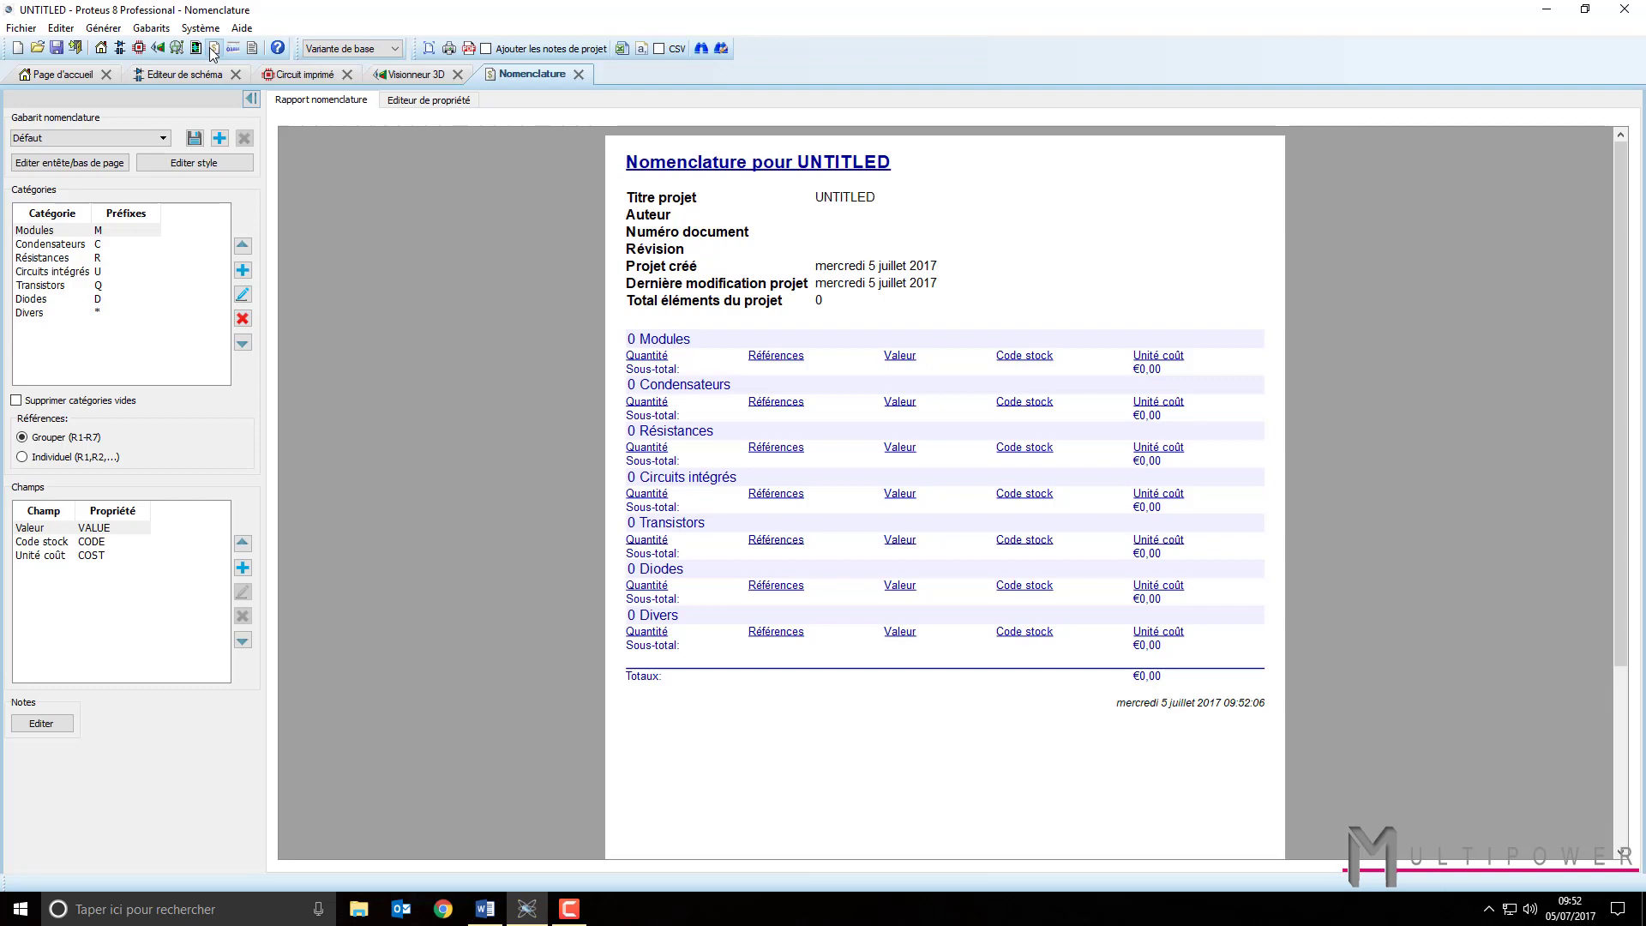
Open the PPSU Design sample project from the Schematic & PCB Layout category of the example projects.
left_click(65, 73)
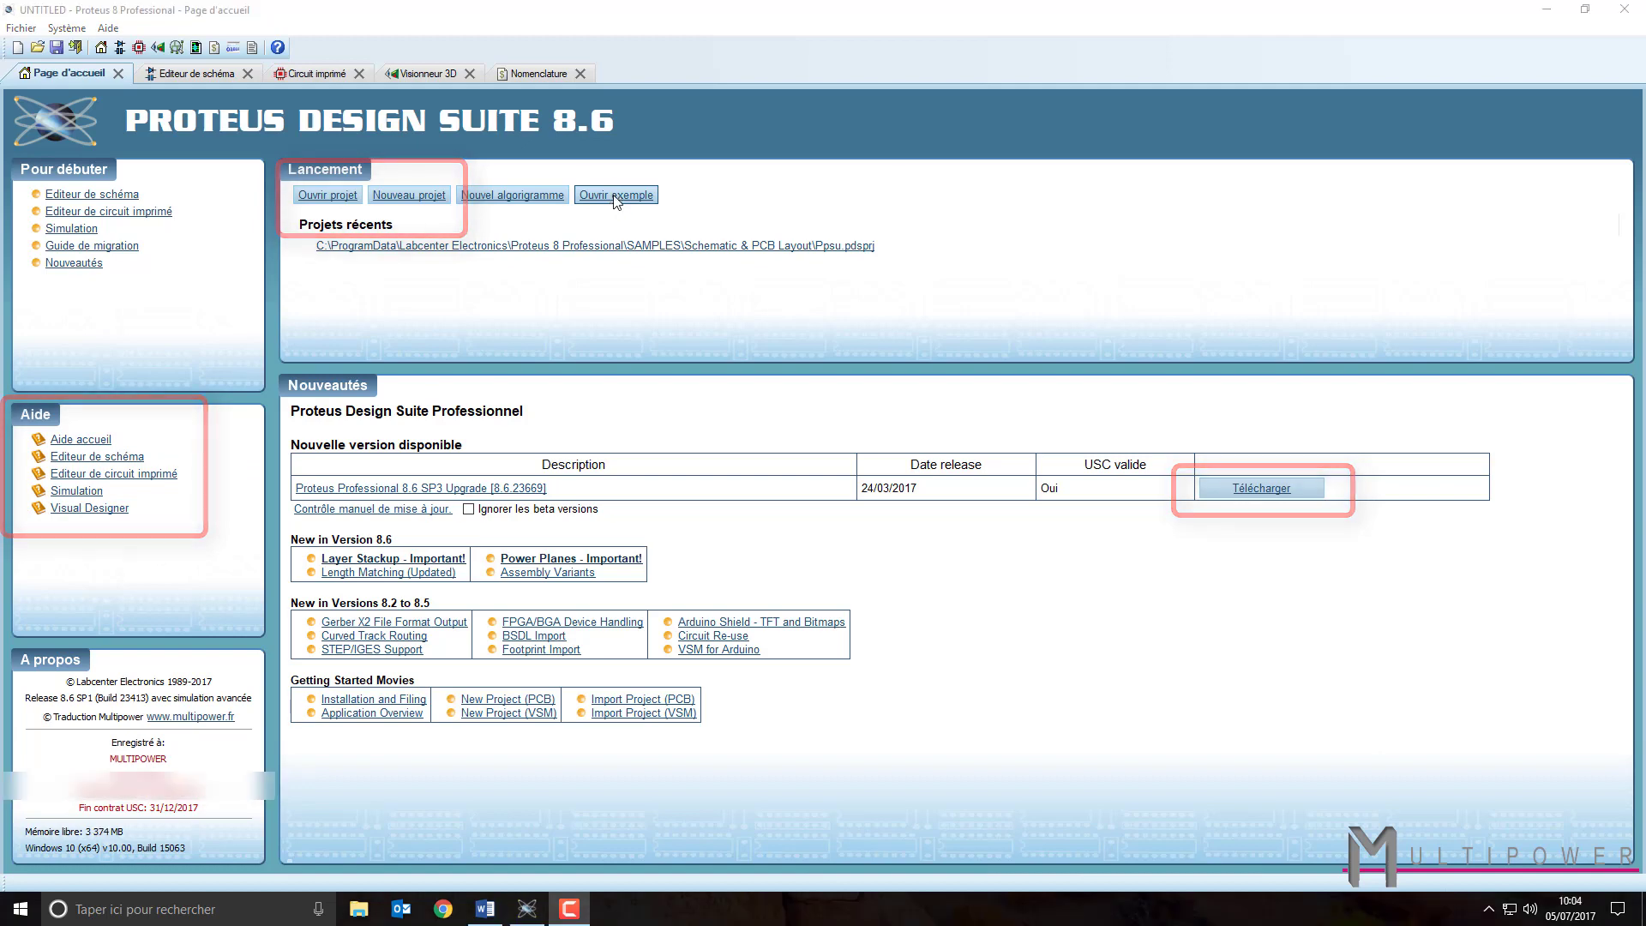
left_click(615, 199)
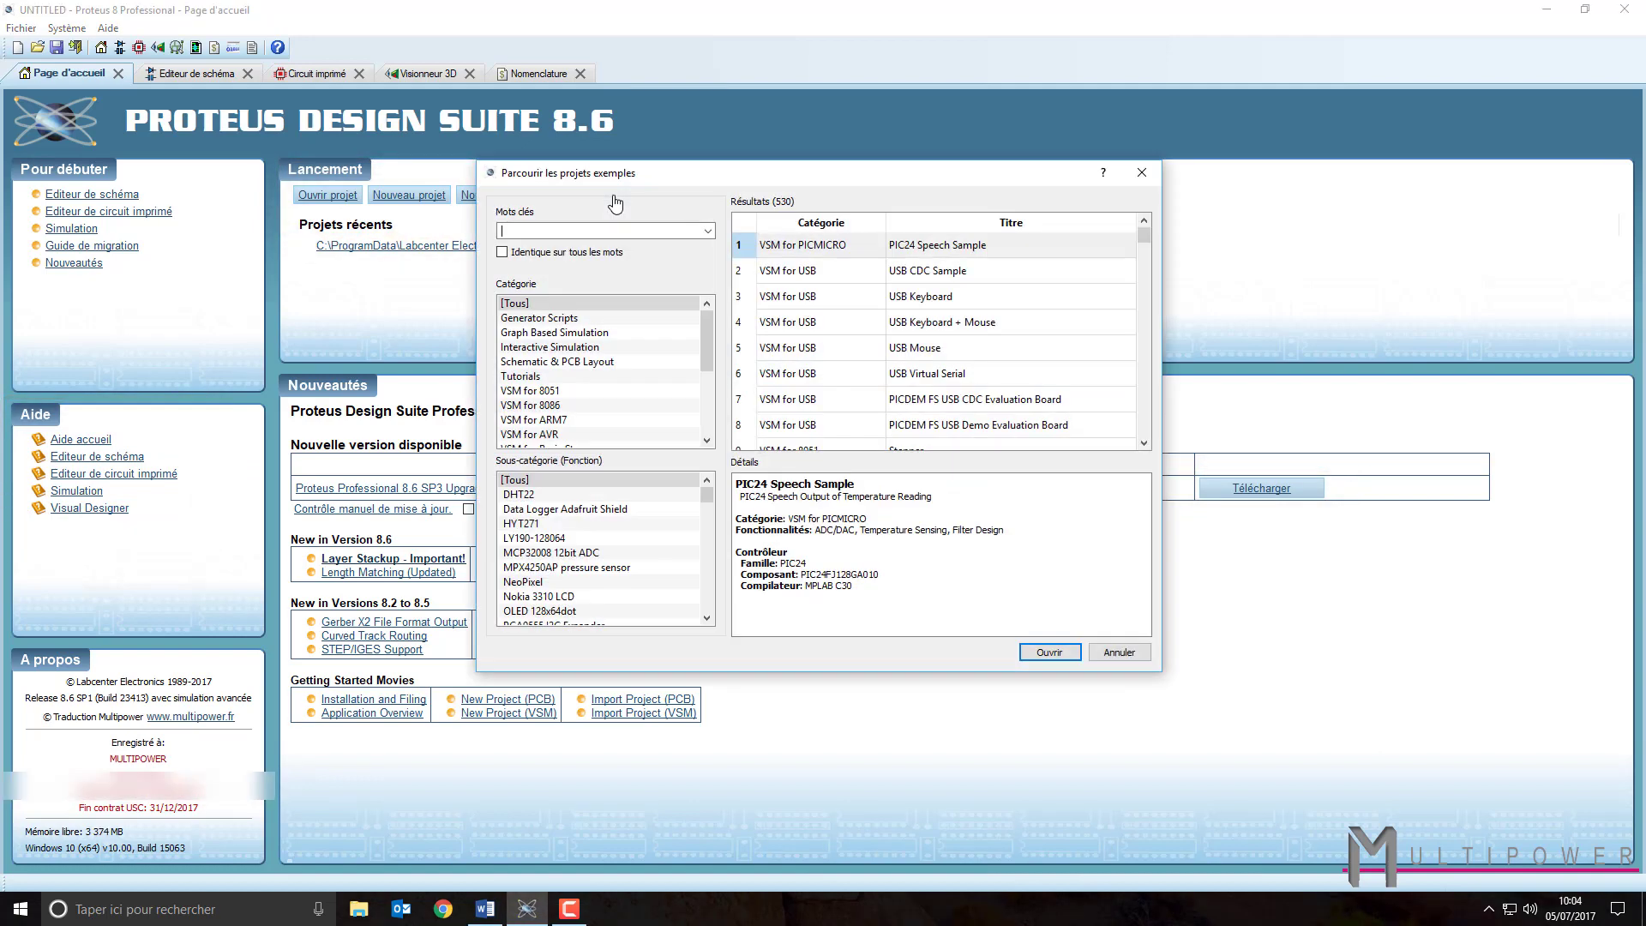
left_click(608, 363)
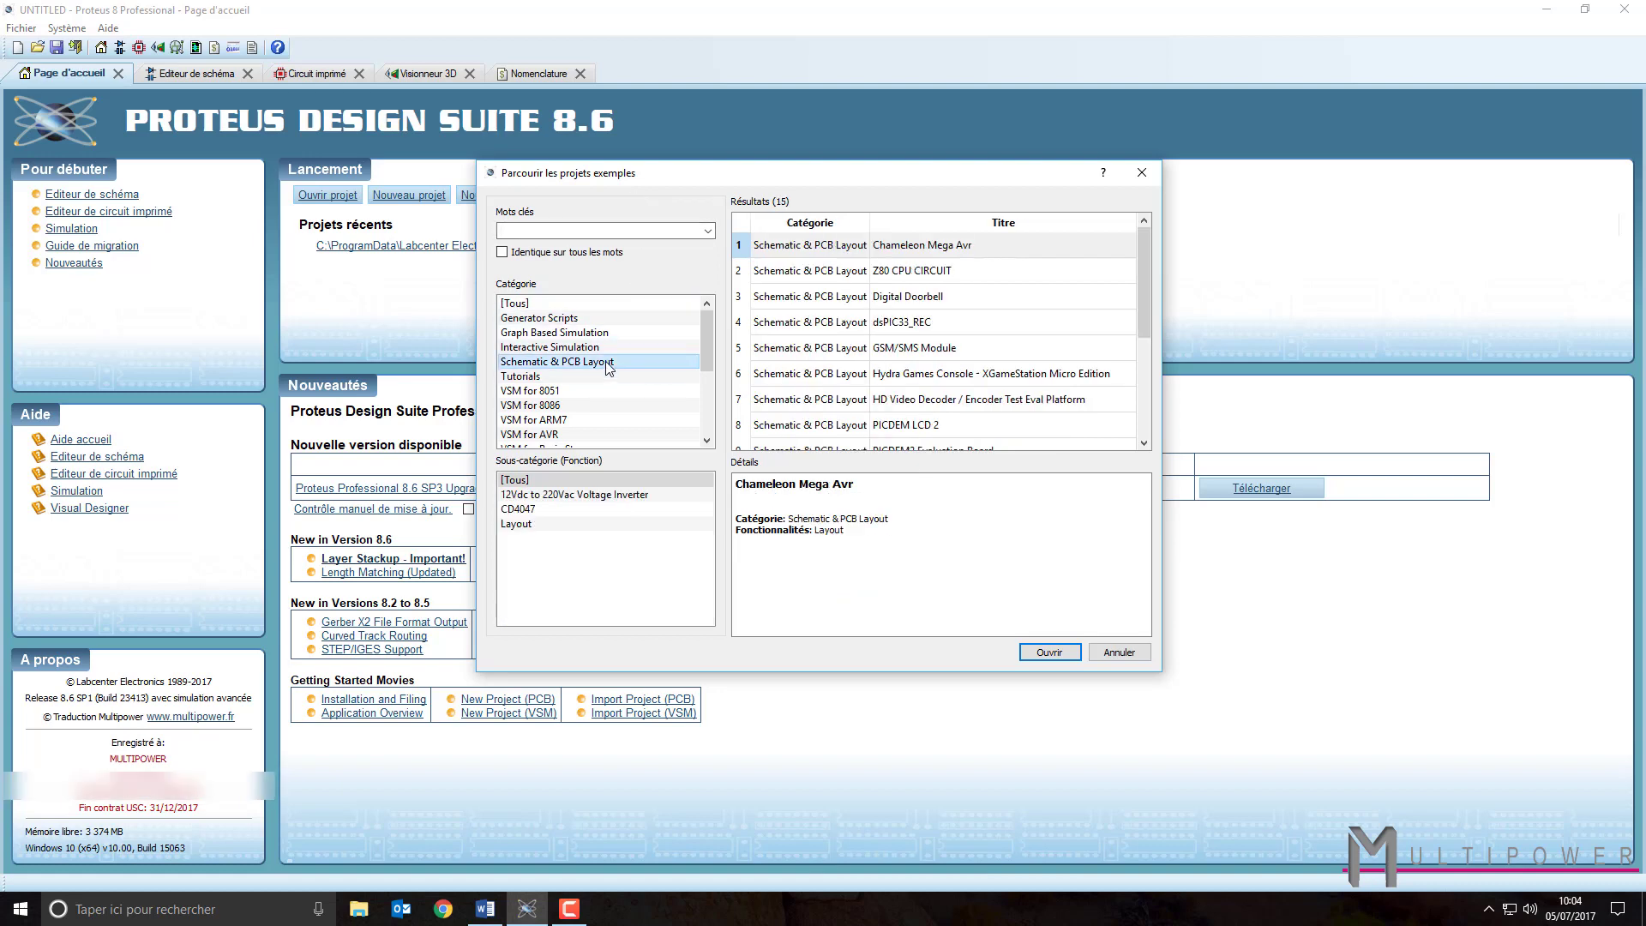
scroll(995, 348, "down", 1)
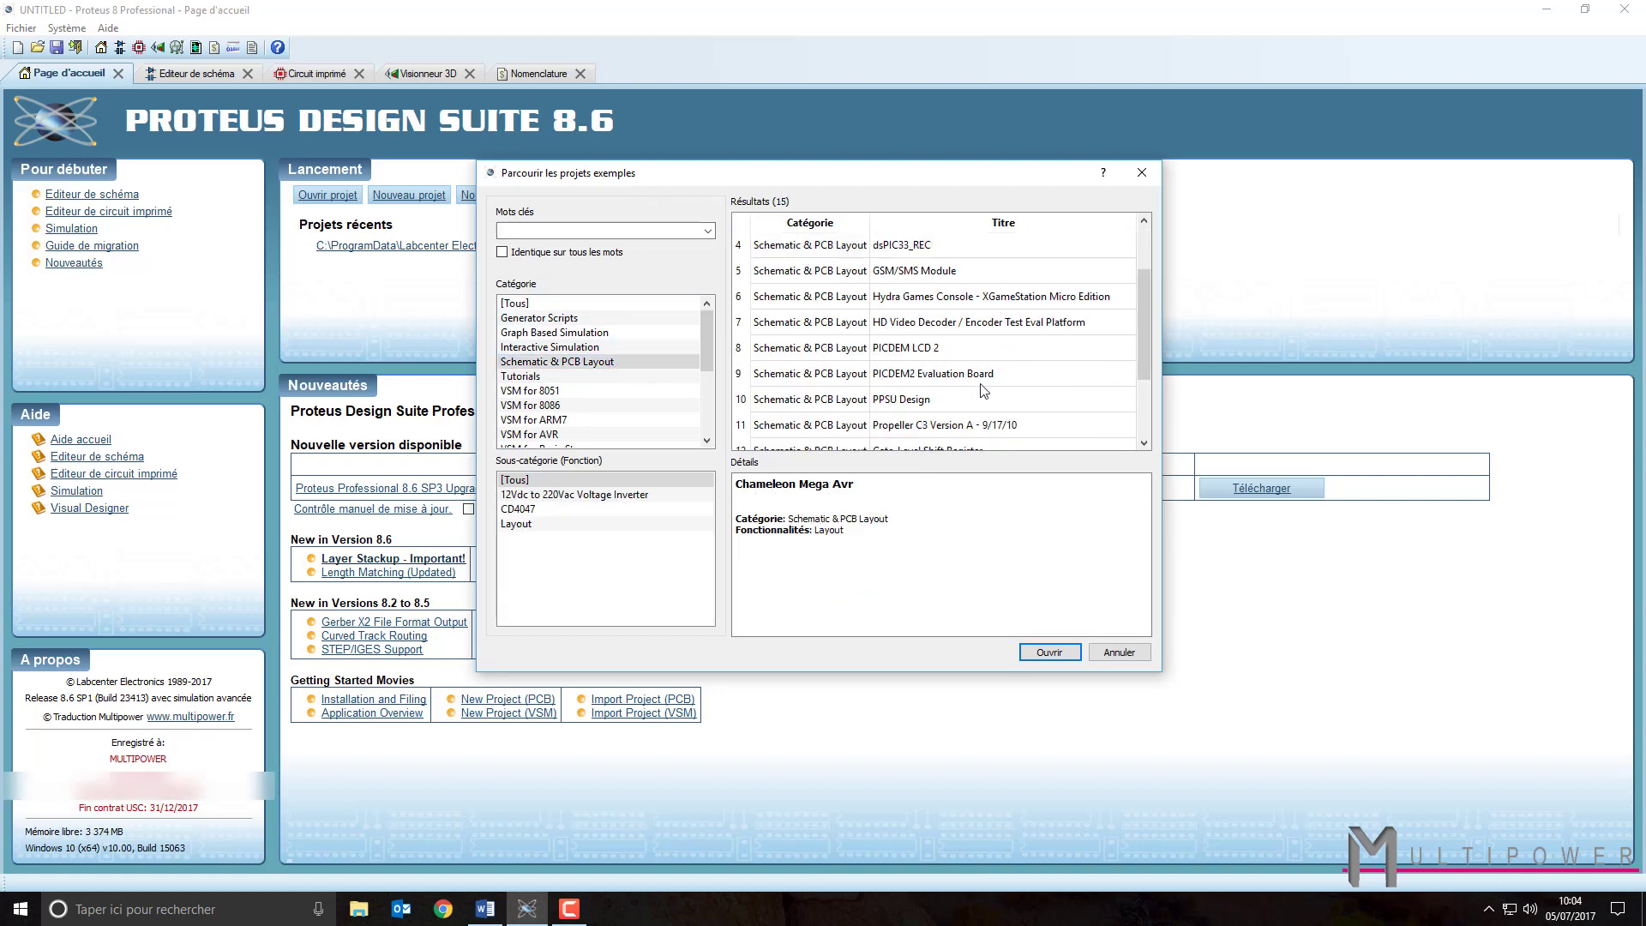
left_click(962, 408)
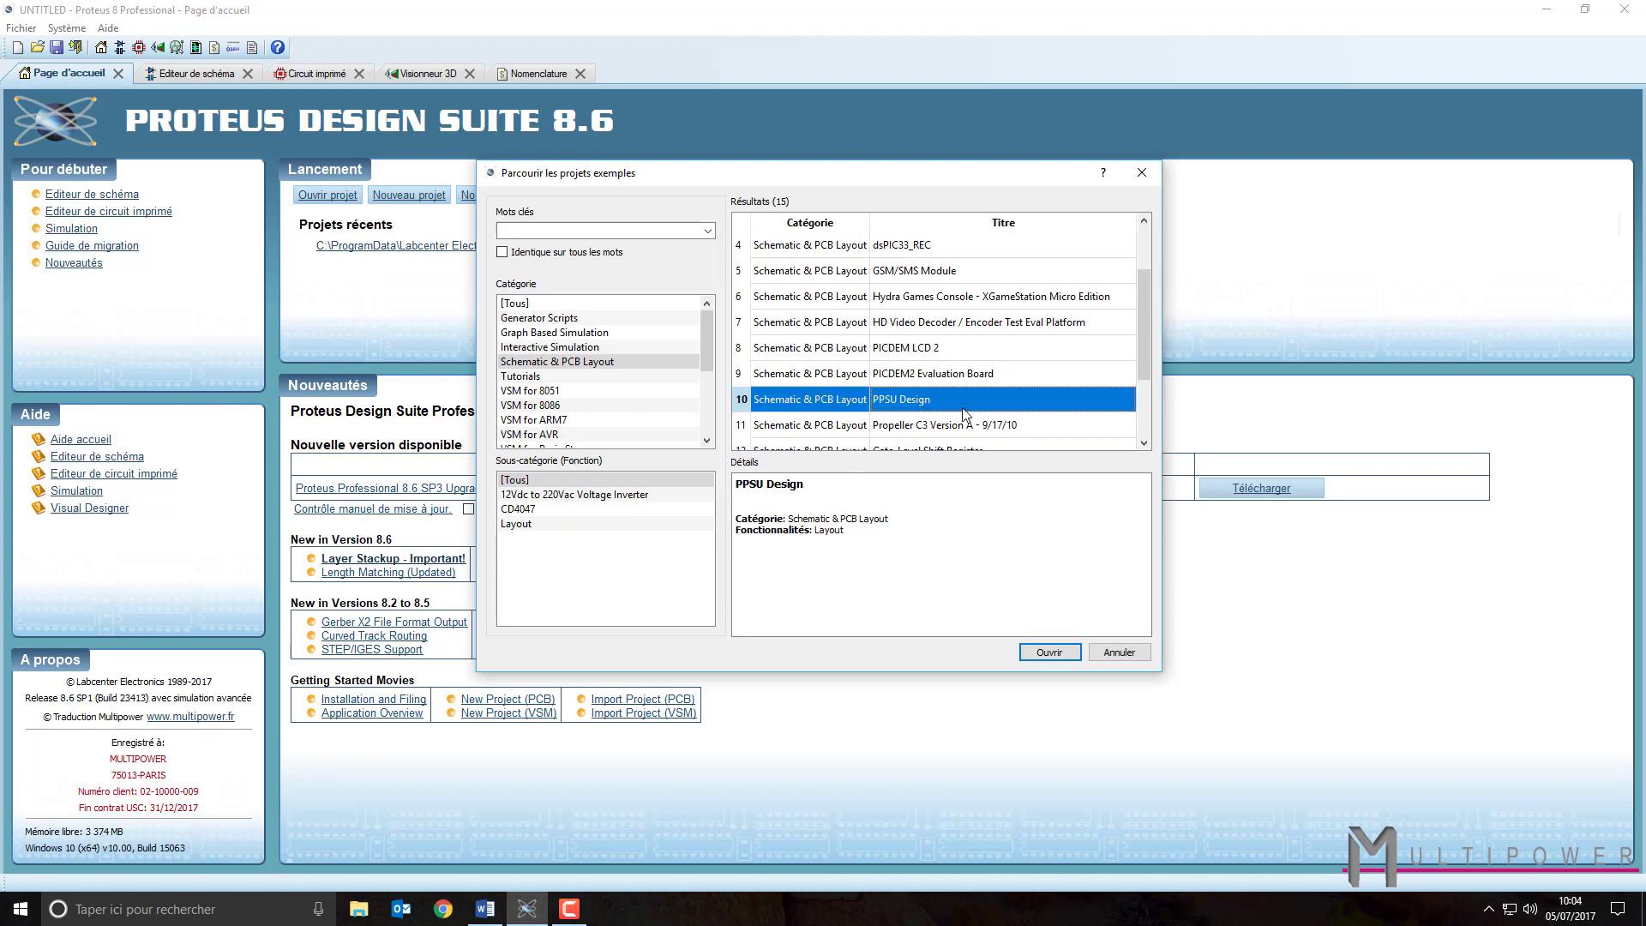
left_click(1033, 651)
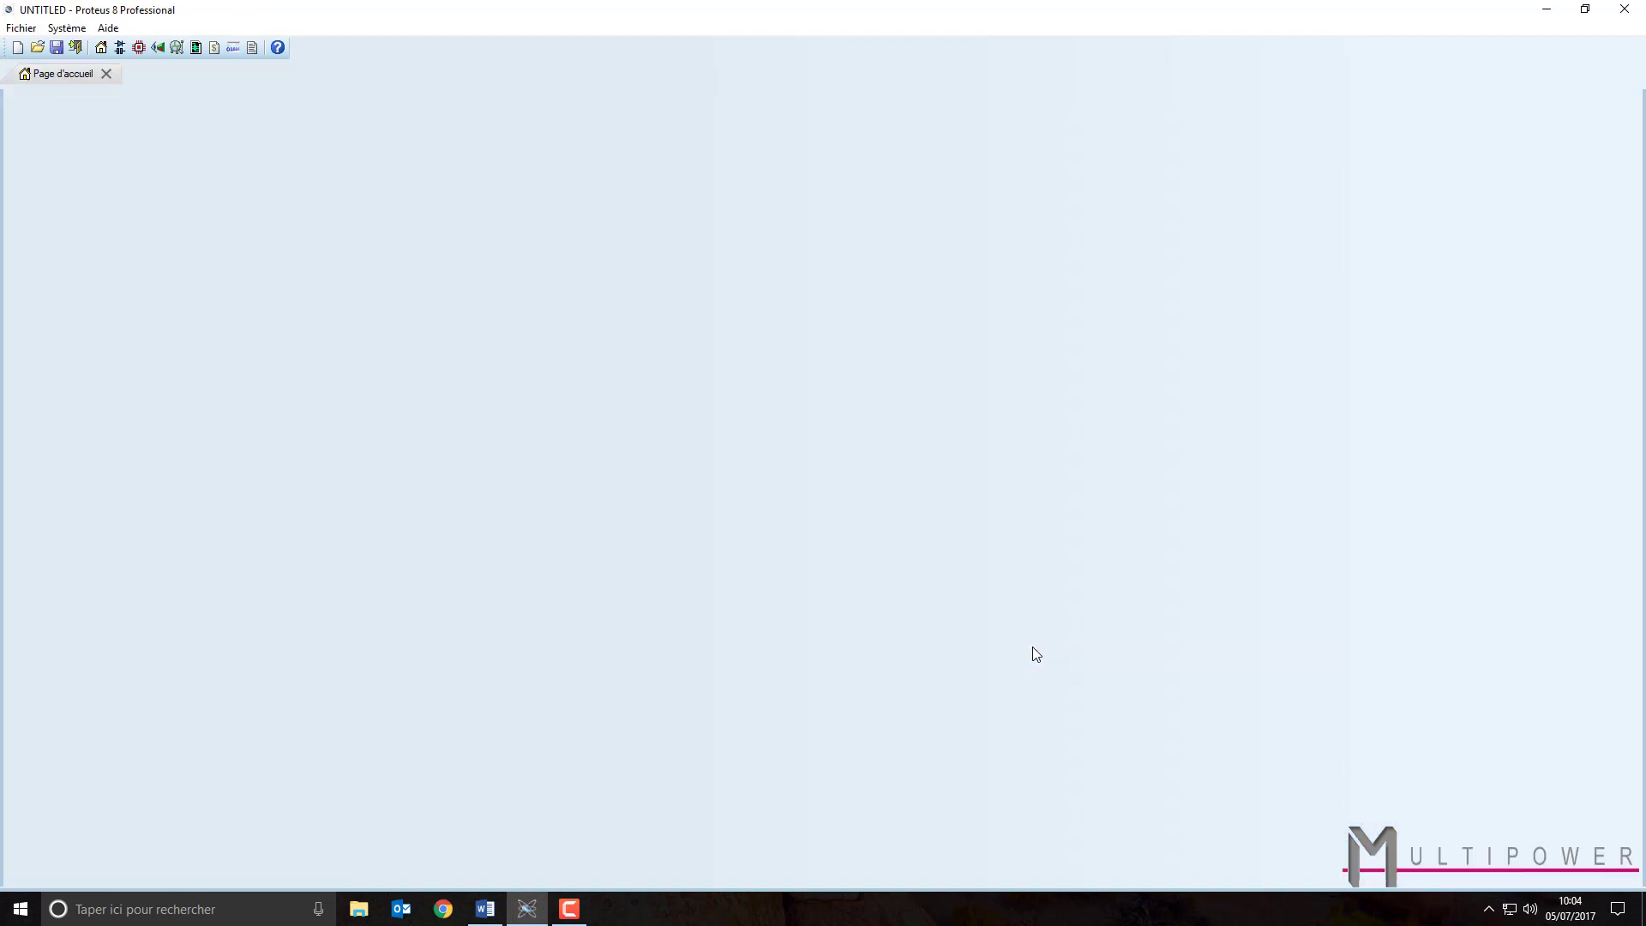
Show the PCB layout, dock its separate window back among the other modules, and maximize the main window.
left_click(298, 75)
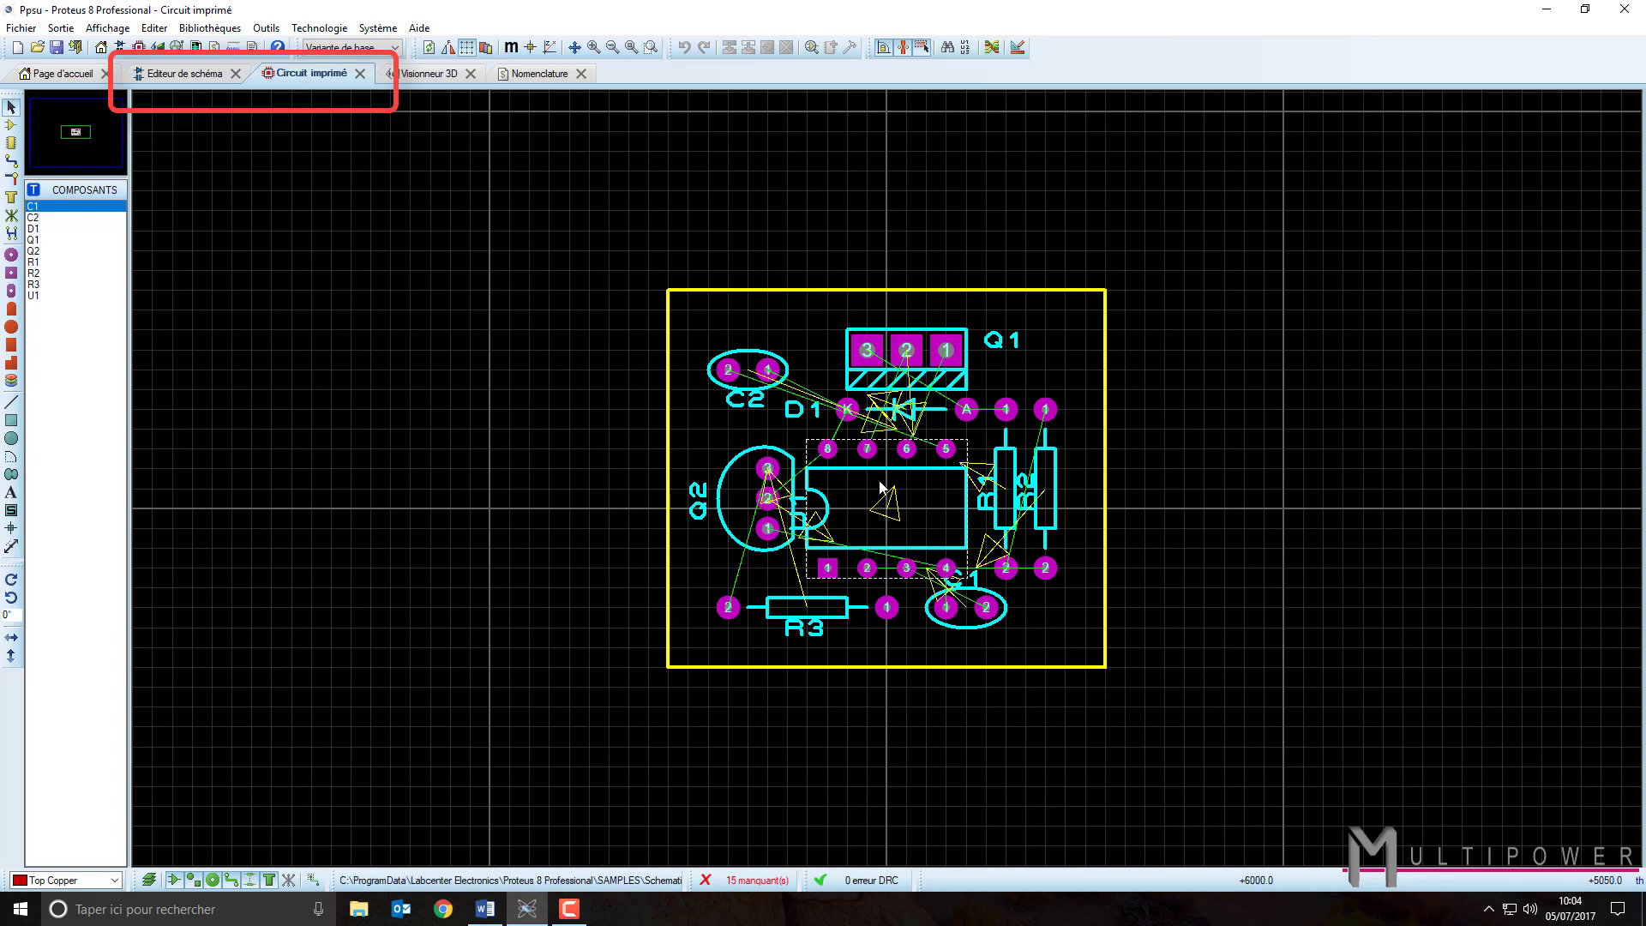
scroll(887, 511, "up", 1)
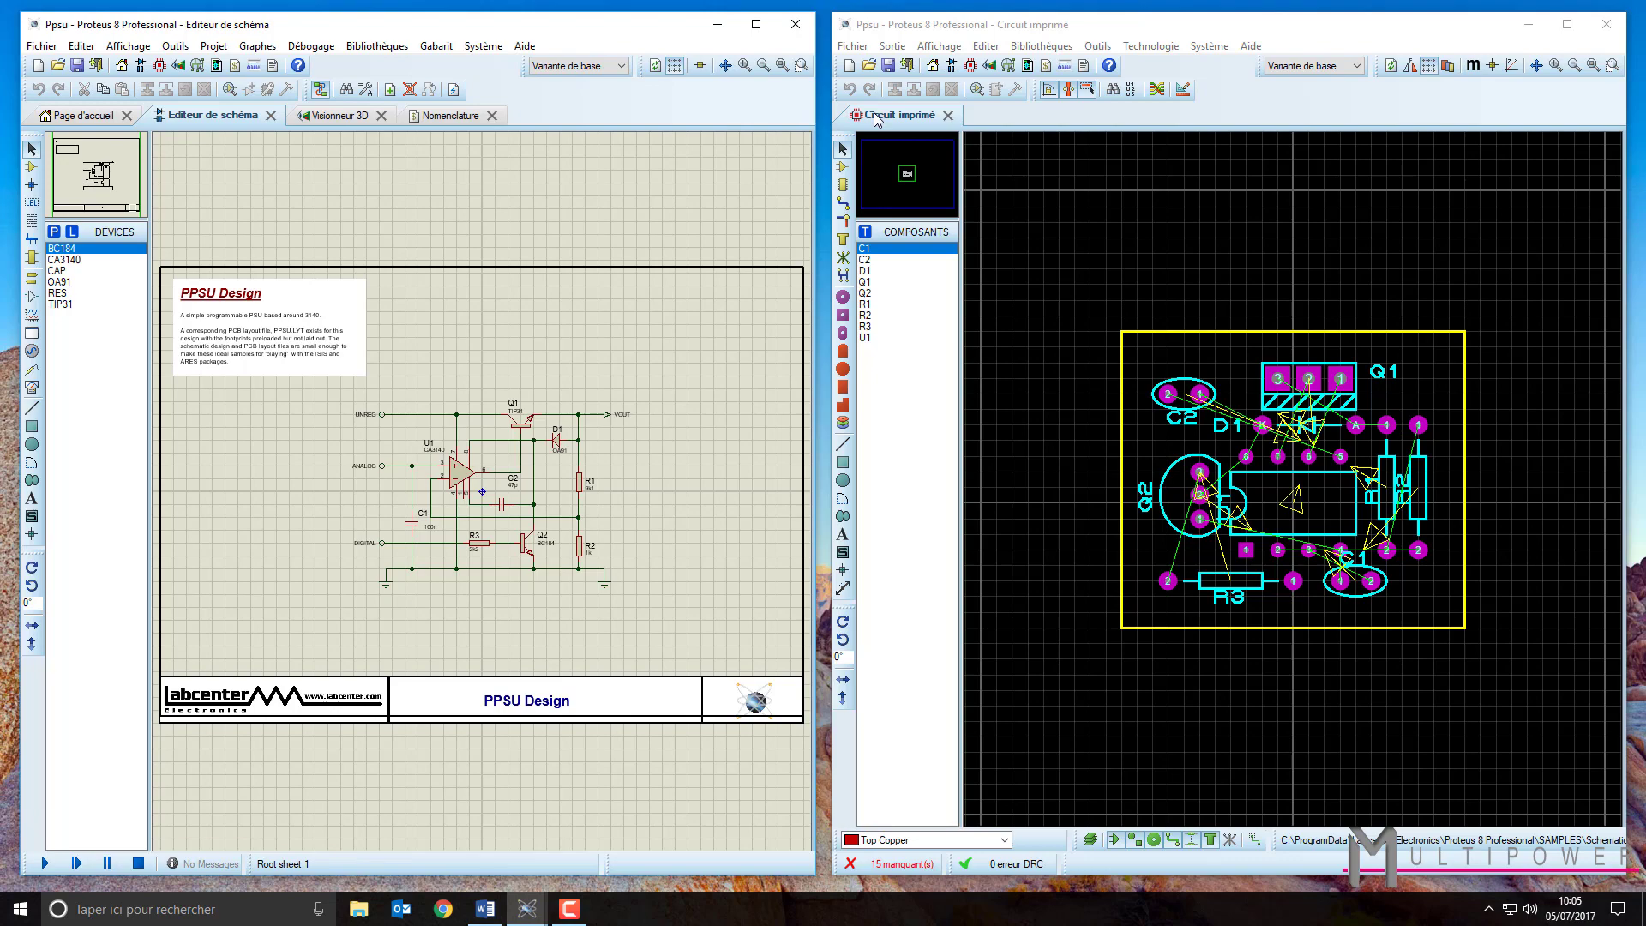
left_click_drag(876, 118, 529, 92)
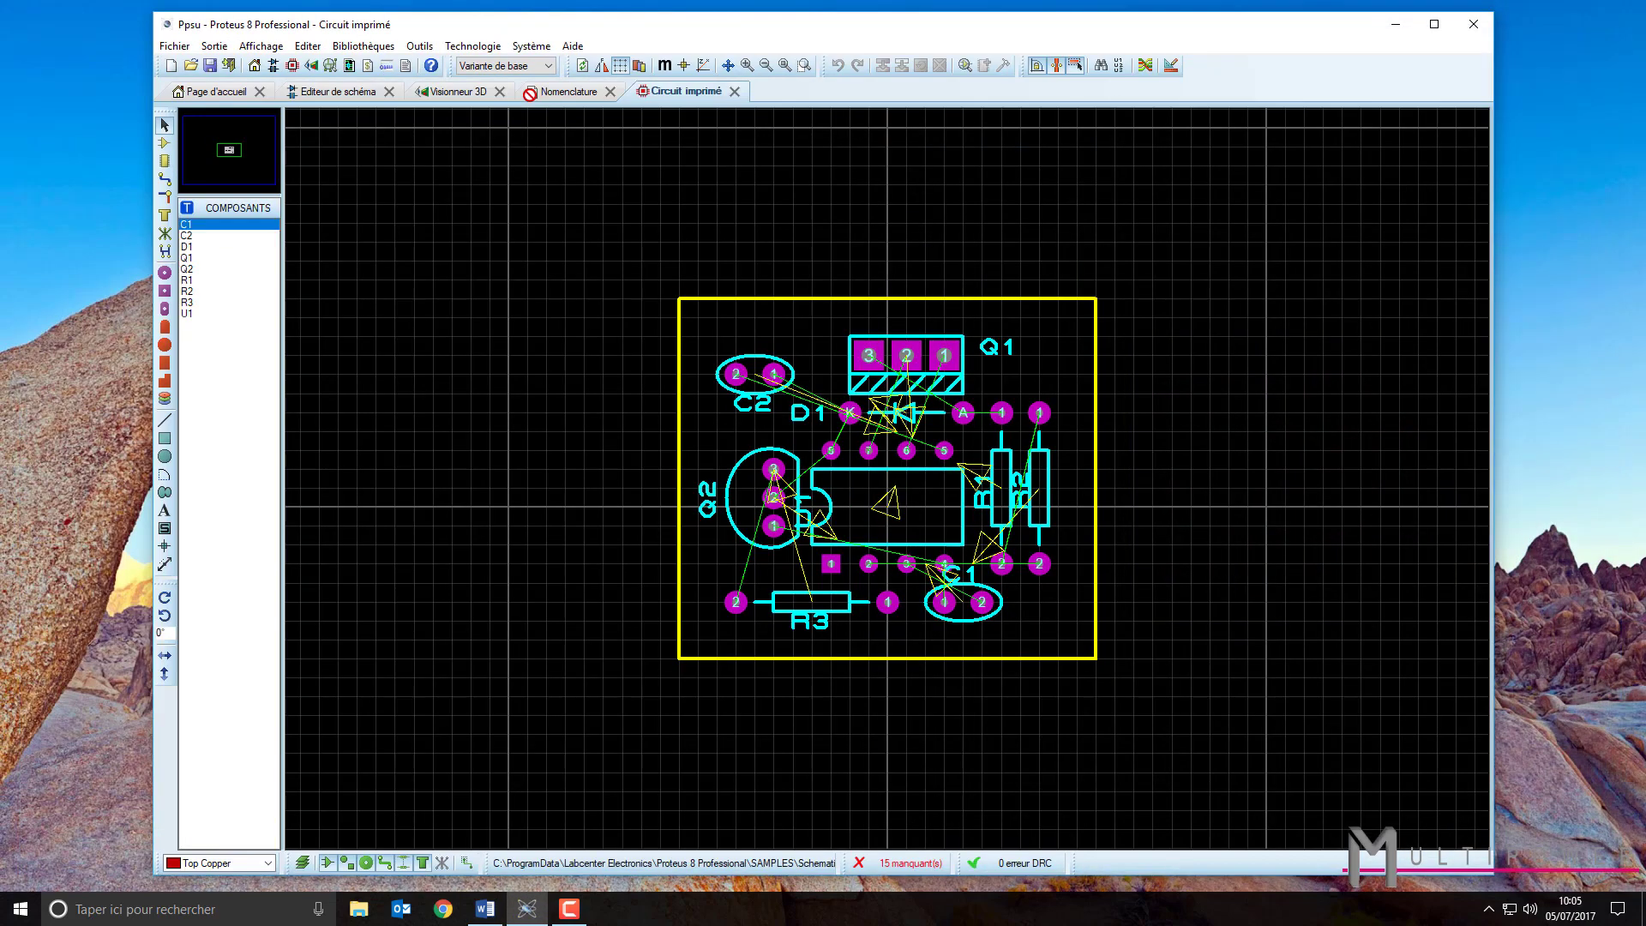
left_click(1435, 24)
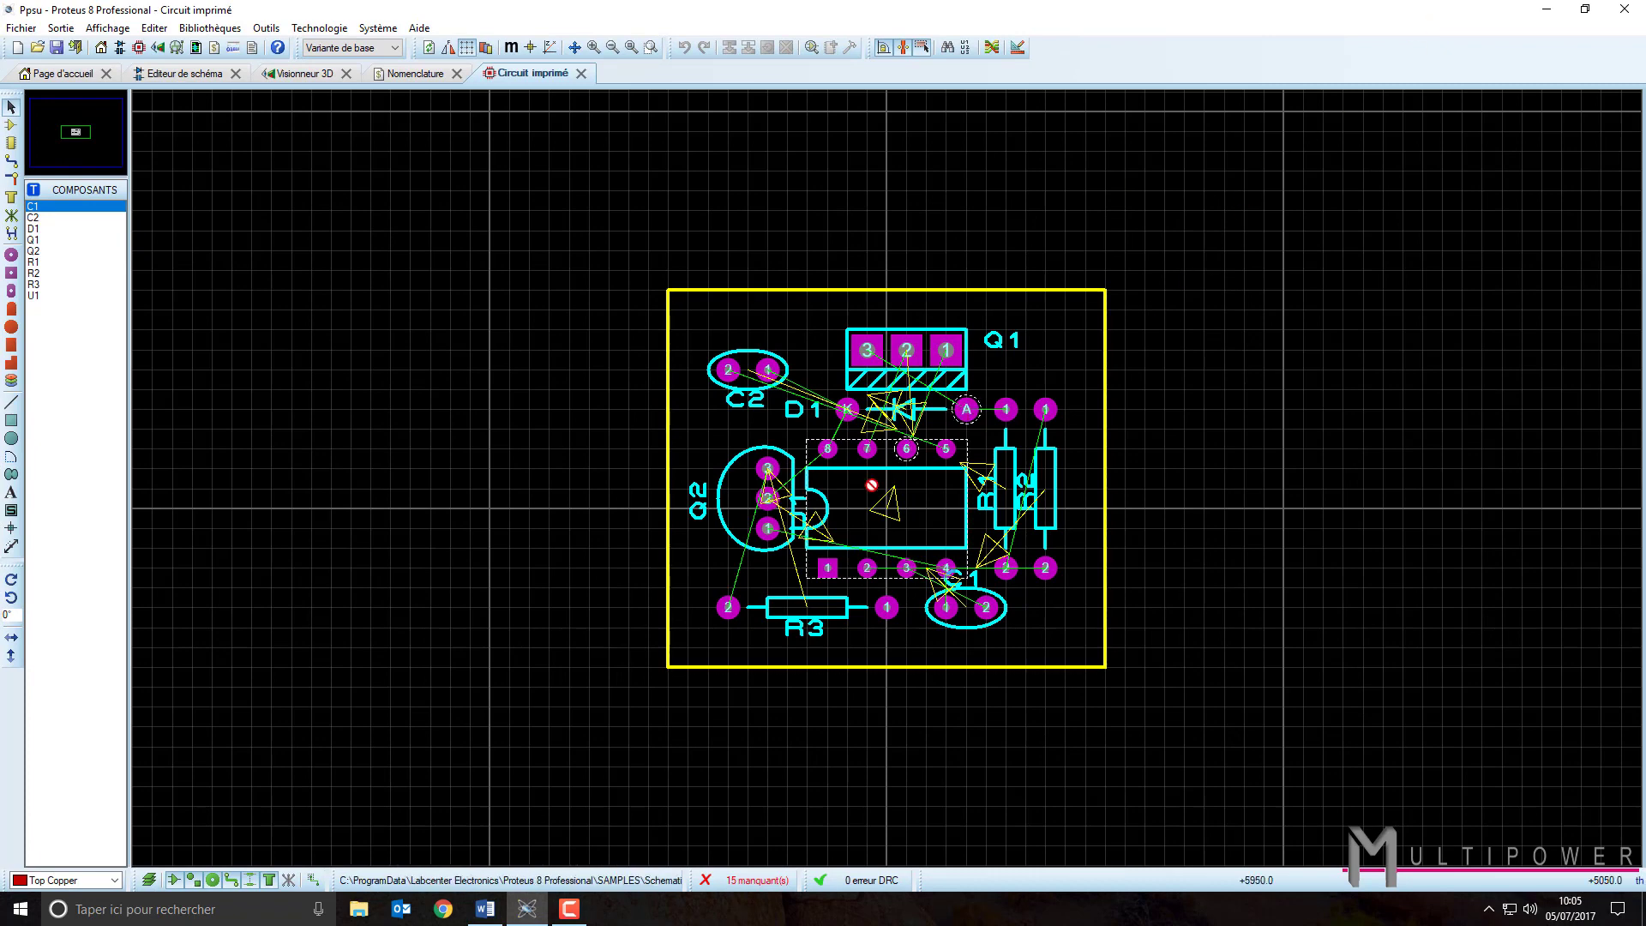
Examine the PPSU board layout, looking closely at the area around U1 and across the component placement.
scroll(875, 477, "up", 2)
scroll(888, 476, "down", 1)
scroll(889, 476, "up", 1)
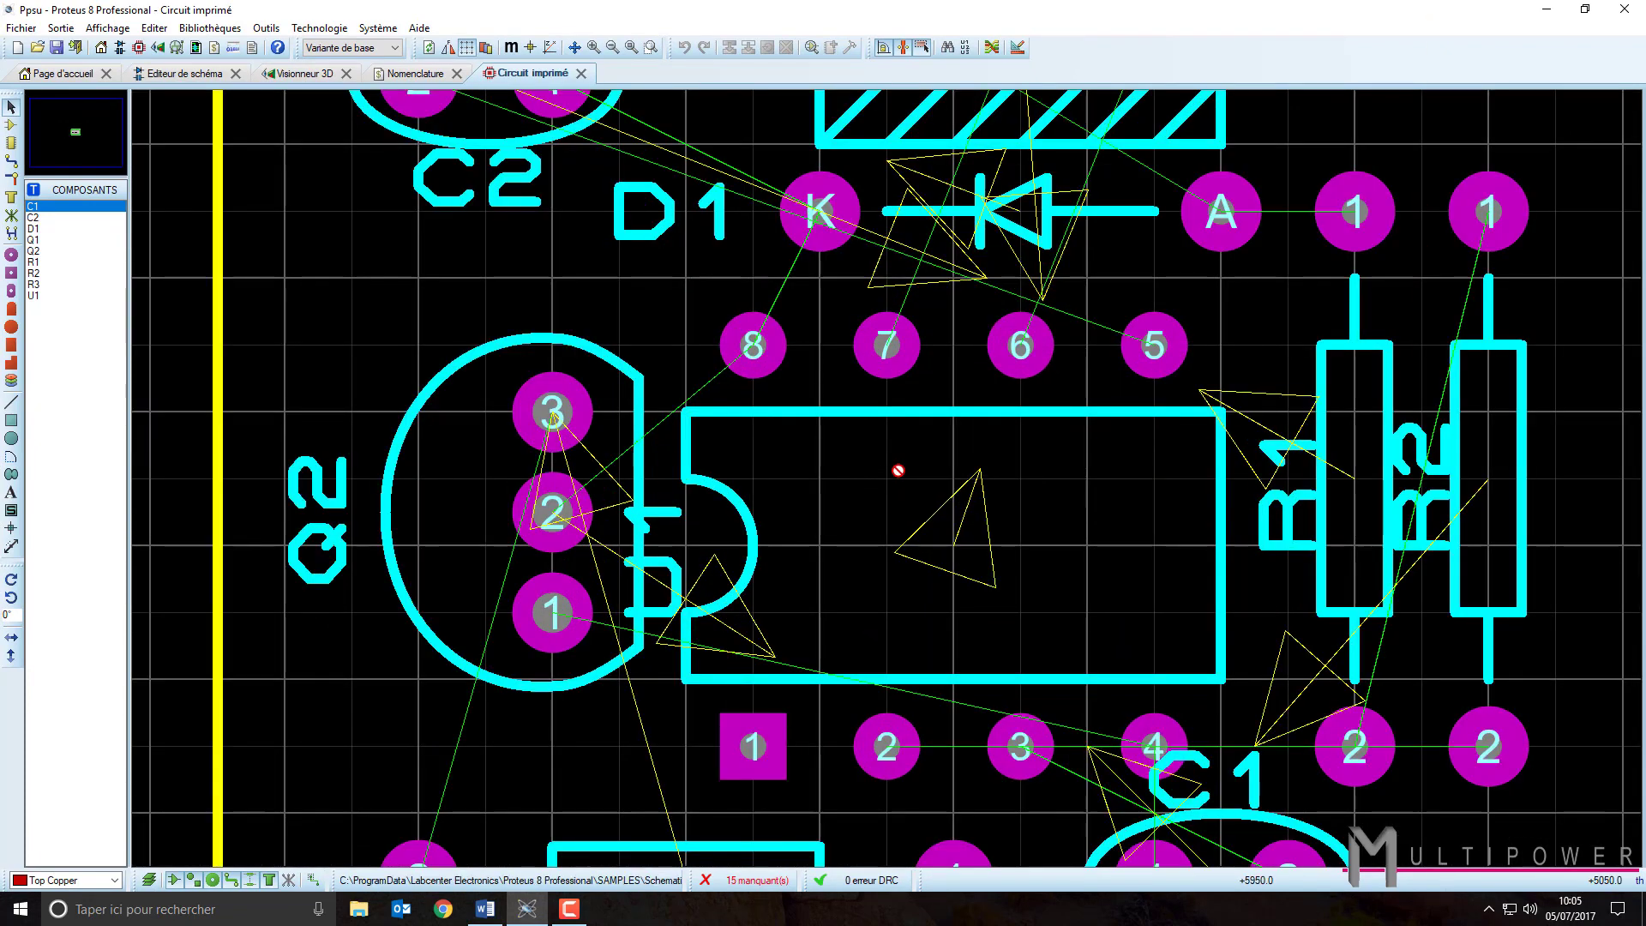
scroll(888, 476, "down", 2)
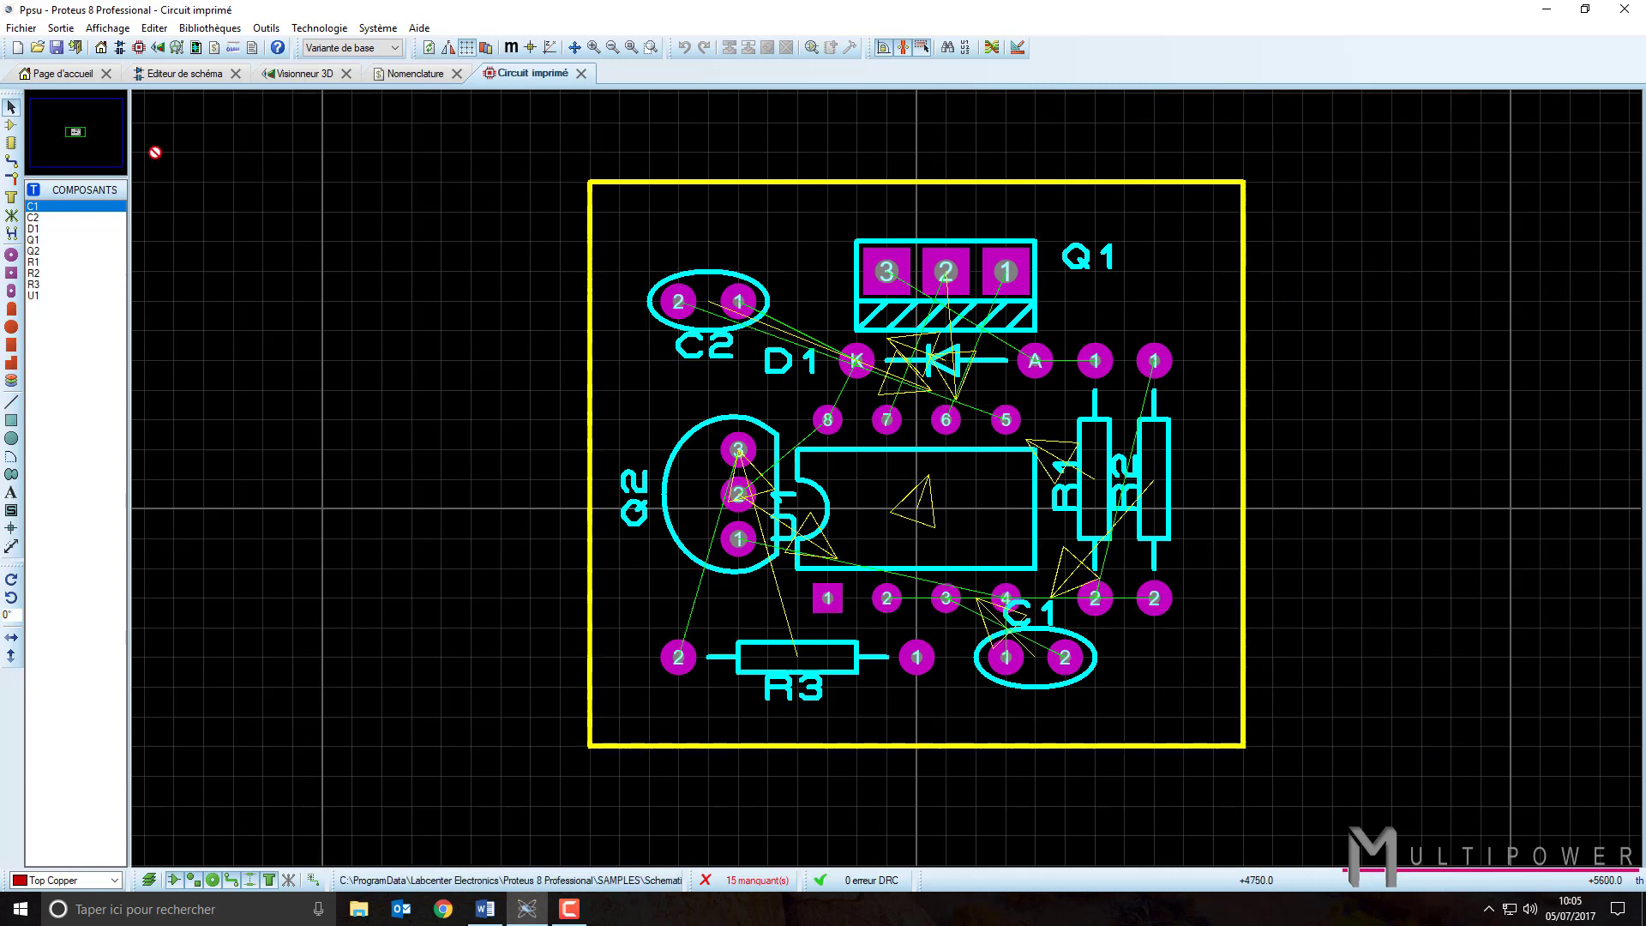
left_click(88, 134)
left_click_drag(88, 134, 78, 130)
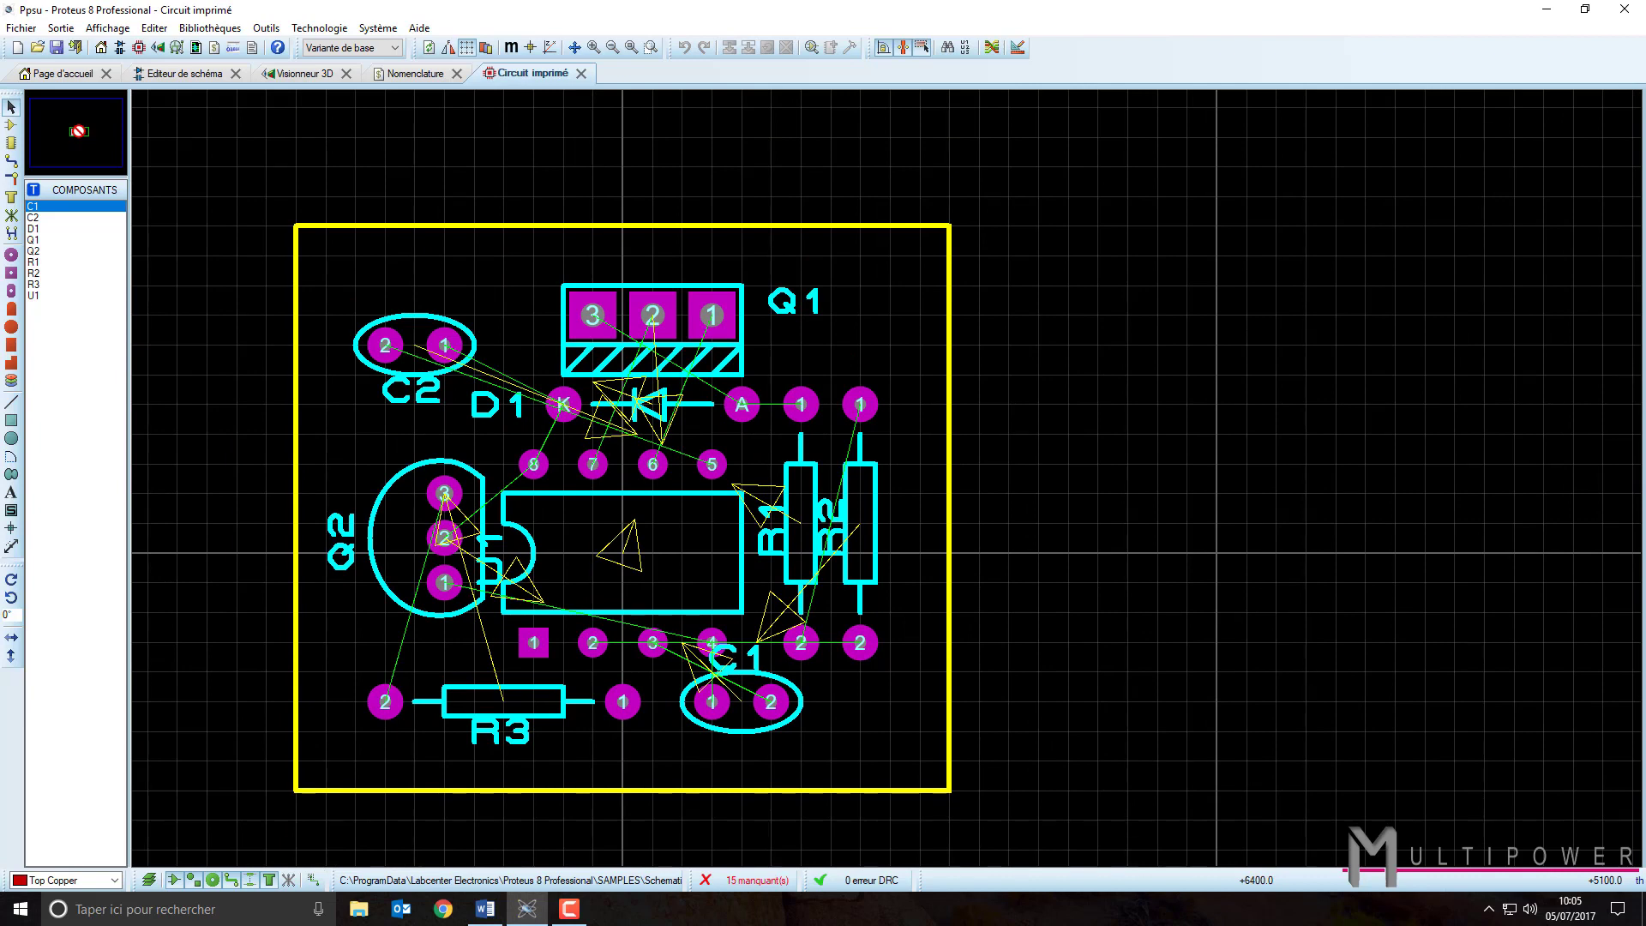
left_click_drag(79, 131, 79, 131)
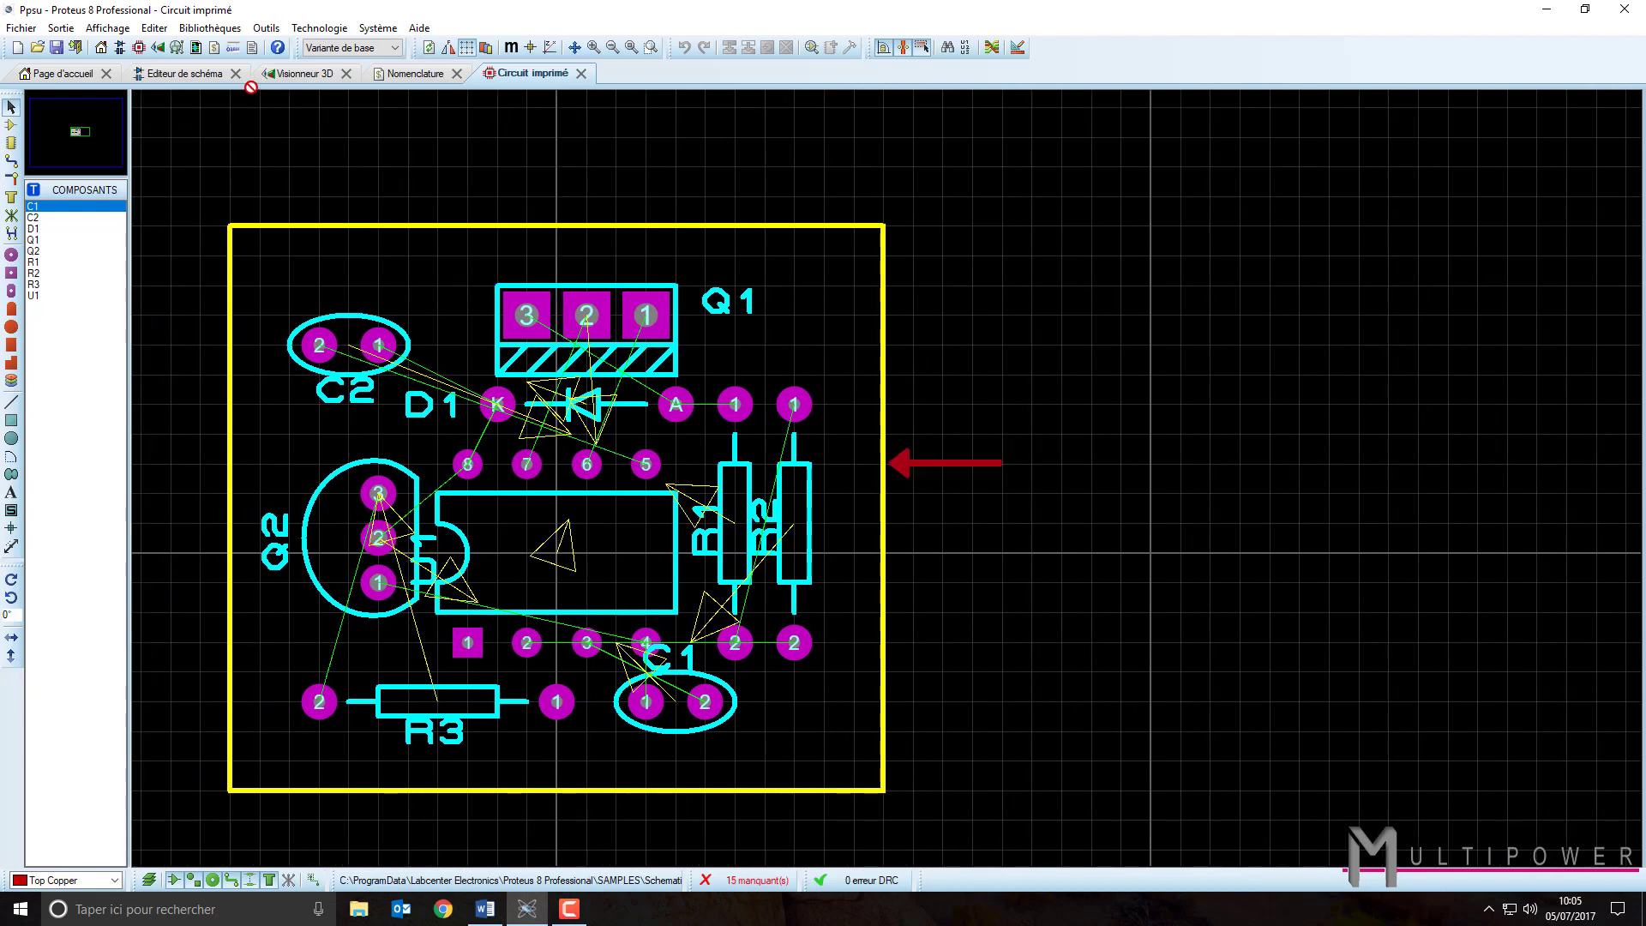
Inspect the populated PPSU board in 3D from a tilted angle and look at the available file export options.
left_click(298, 75)
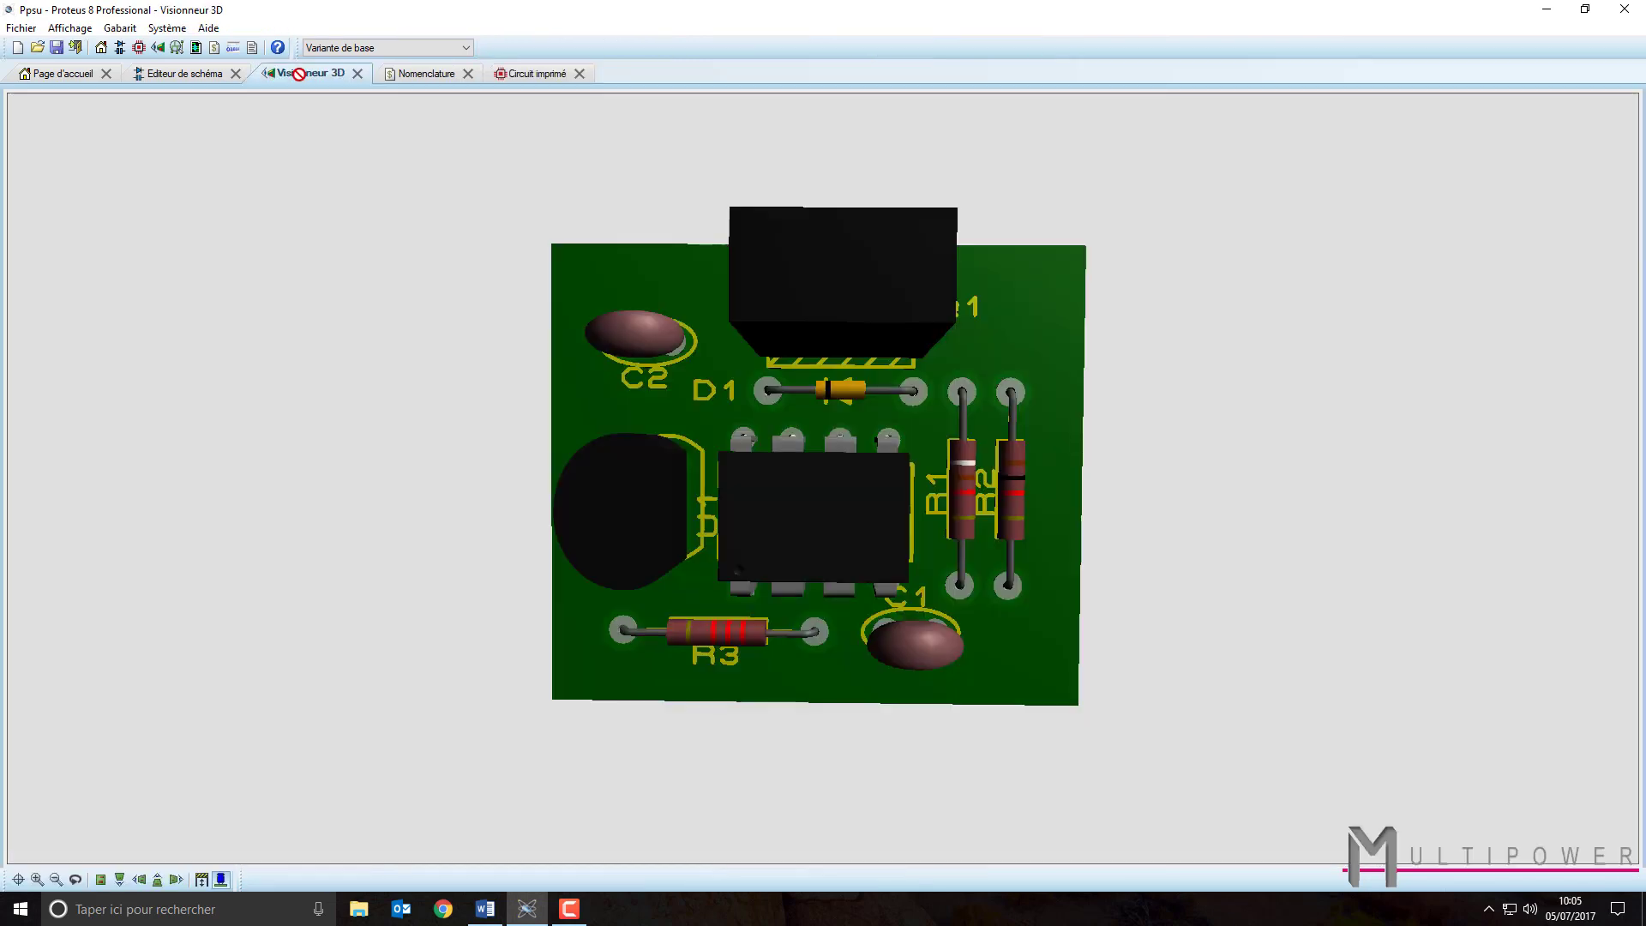
middle_click(818, 505)
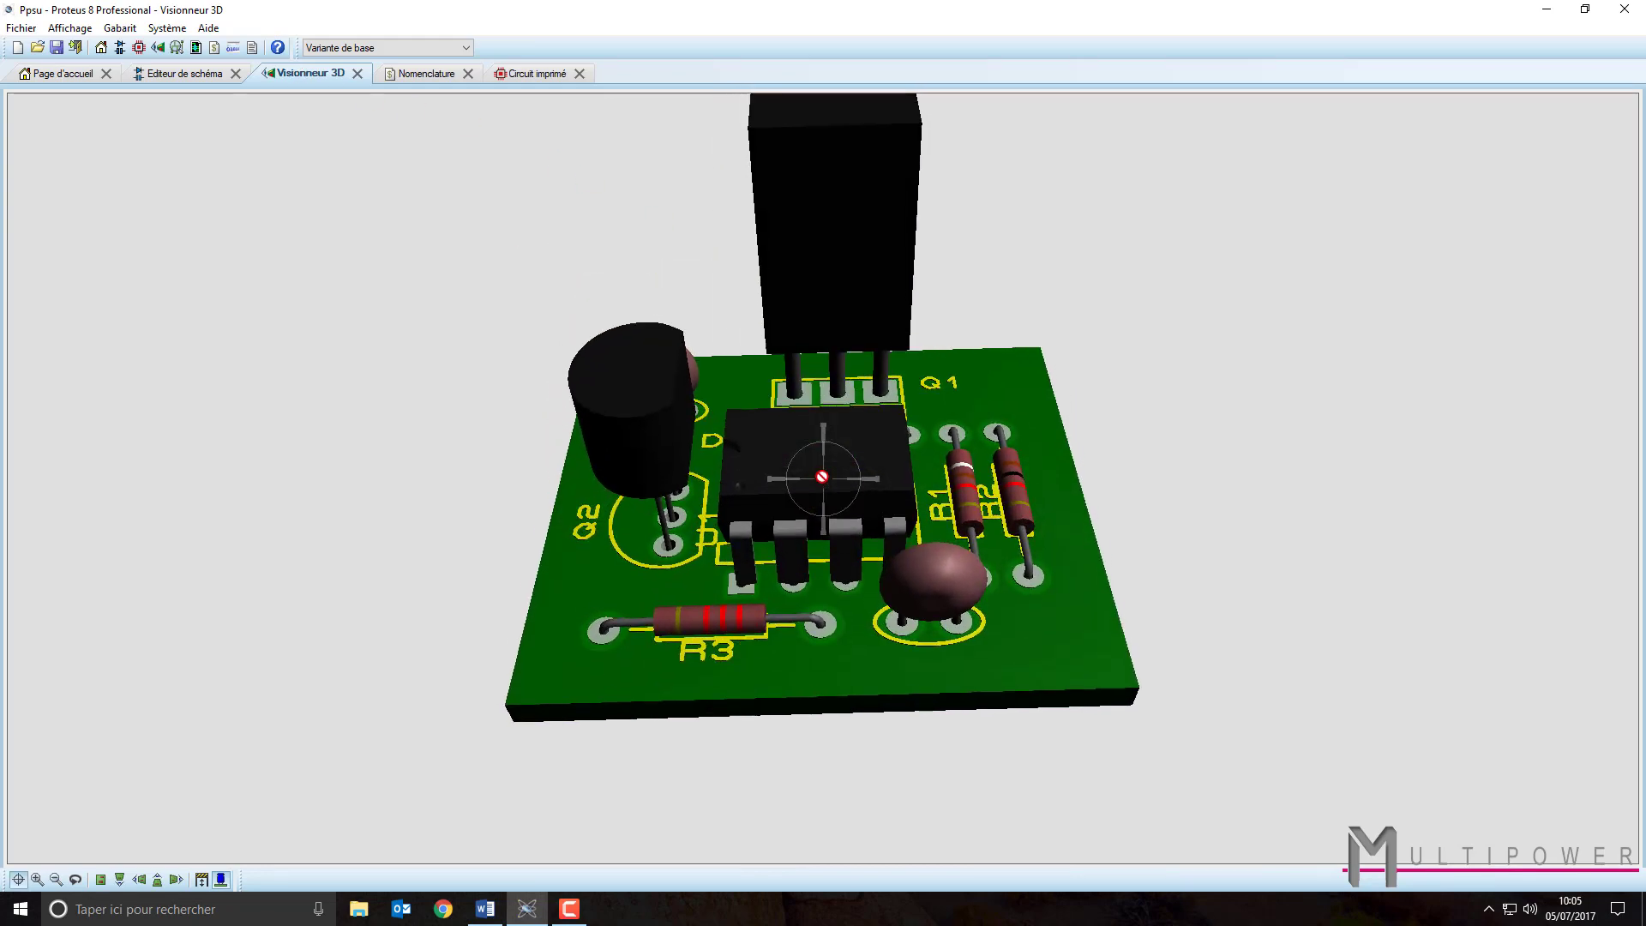
middle_click(821, 477)
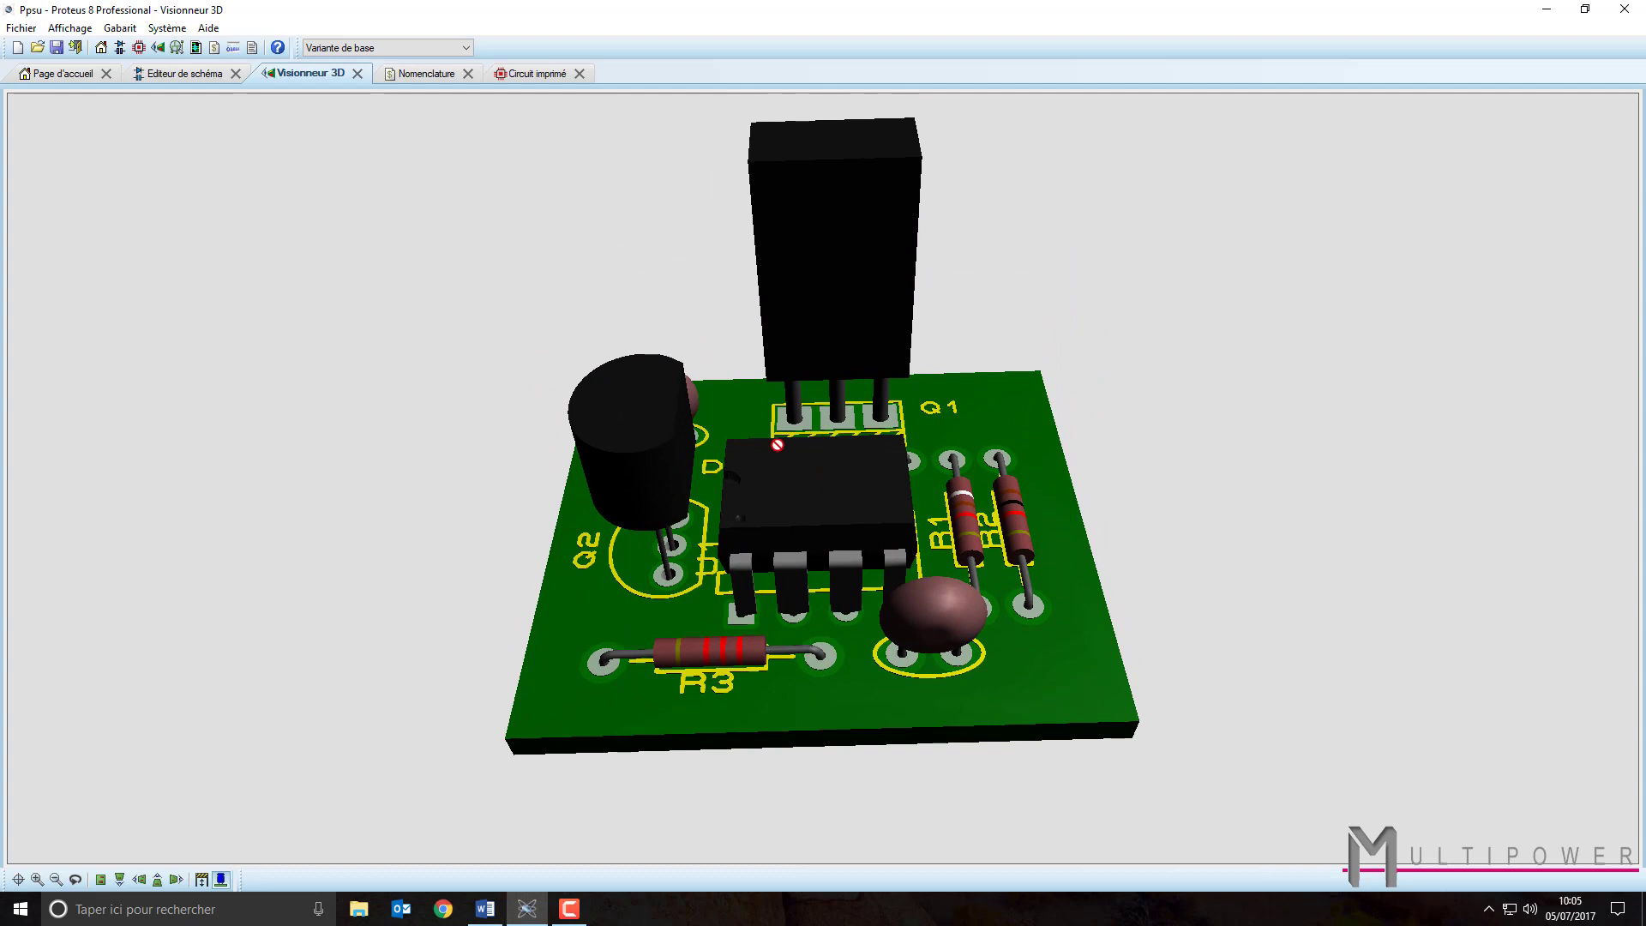
left_click(22, 28)
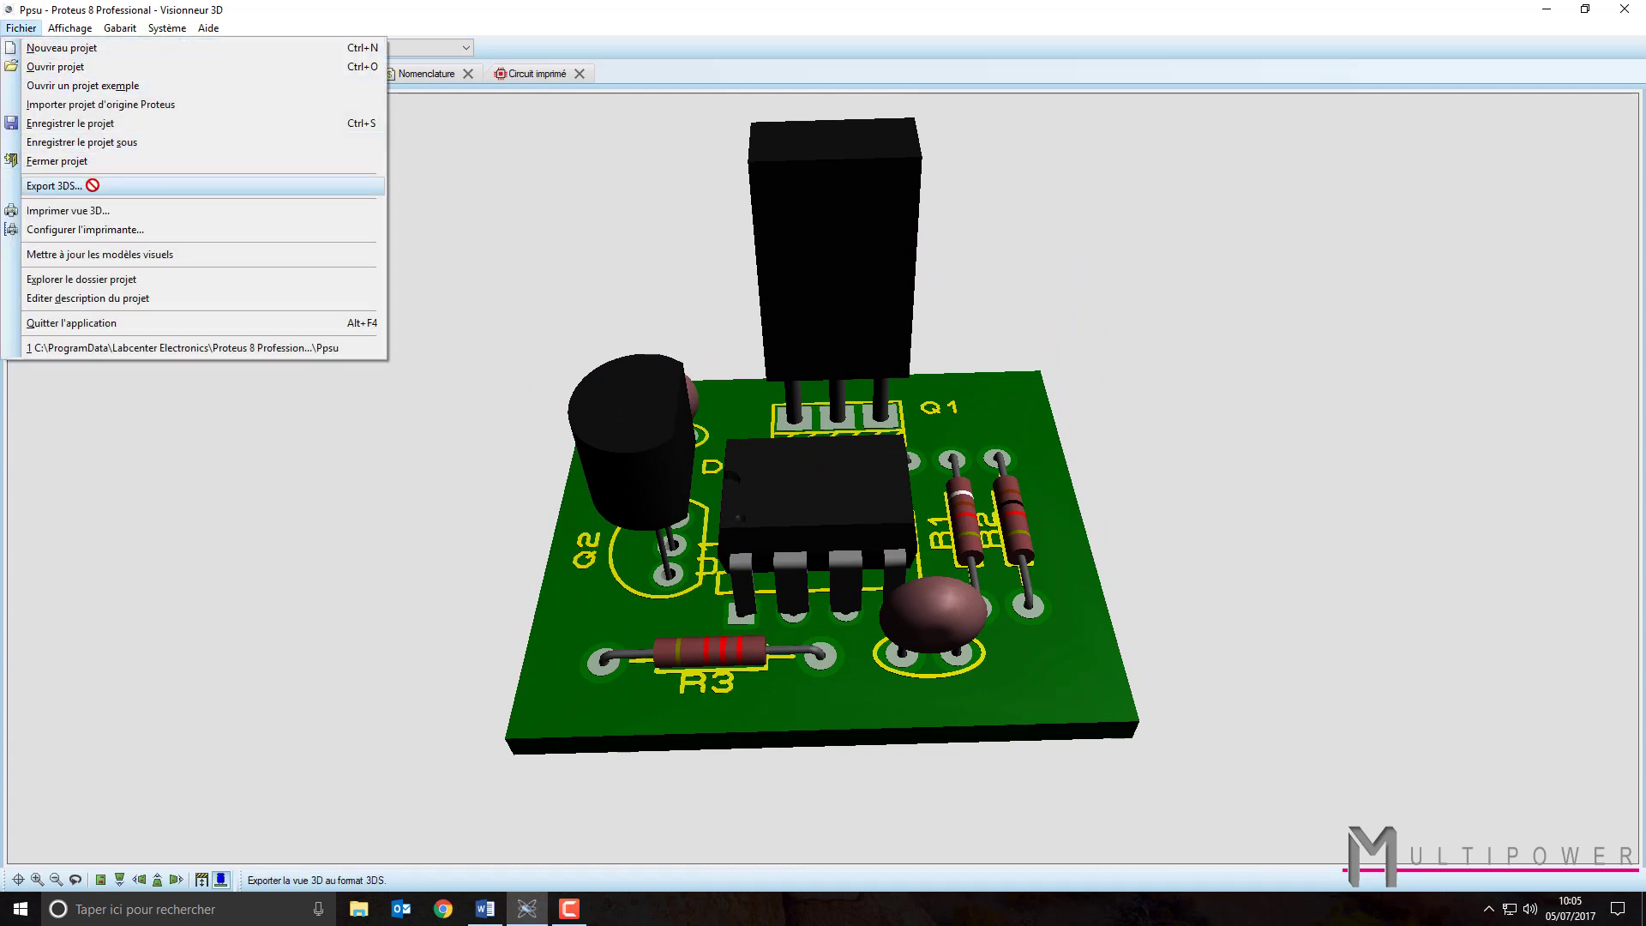
middle_click(455, 182)
middle_click(821, 477)
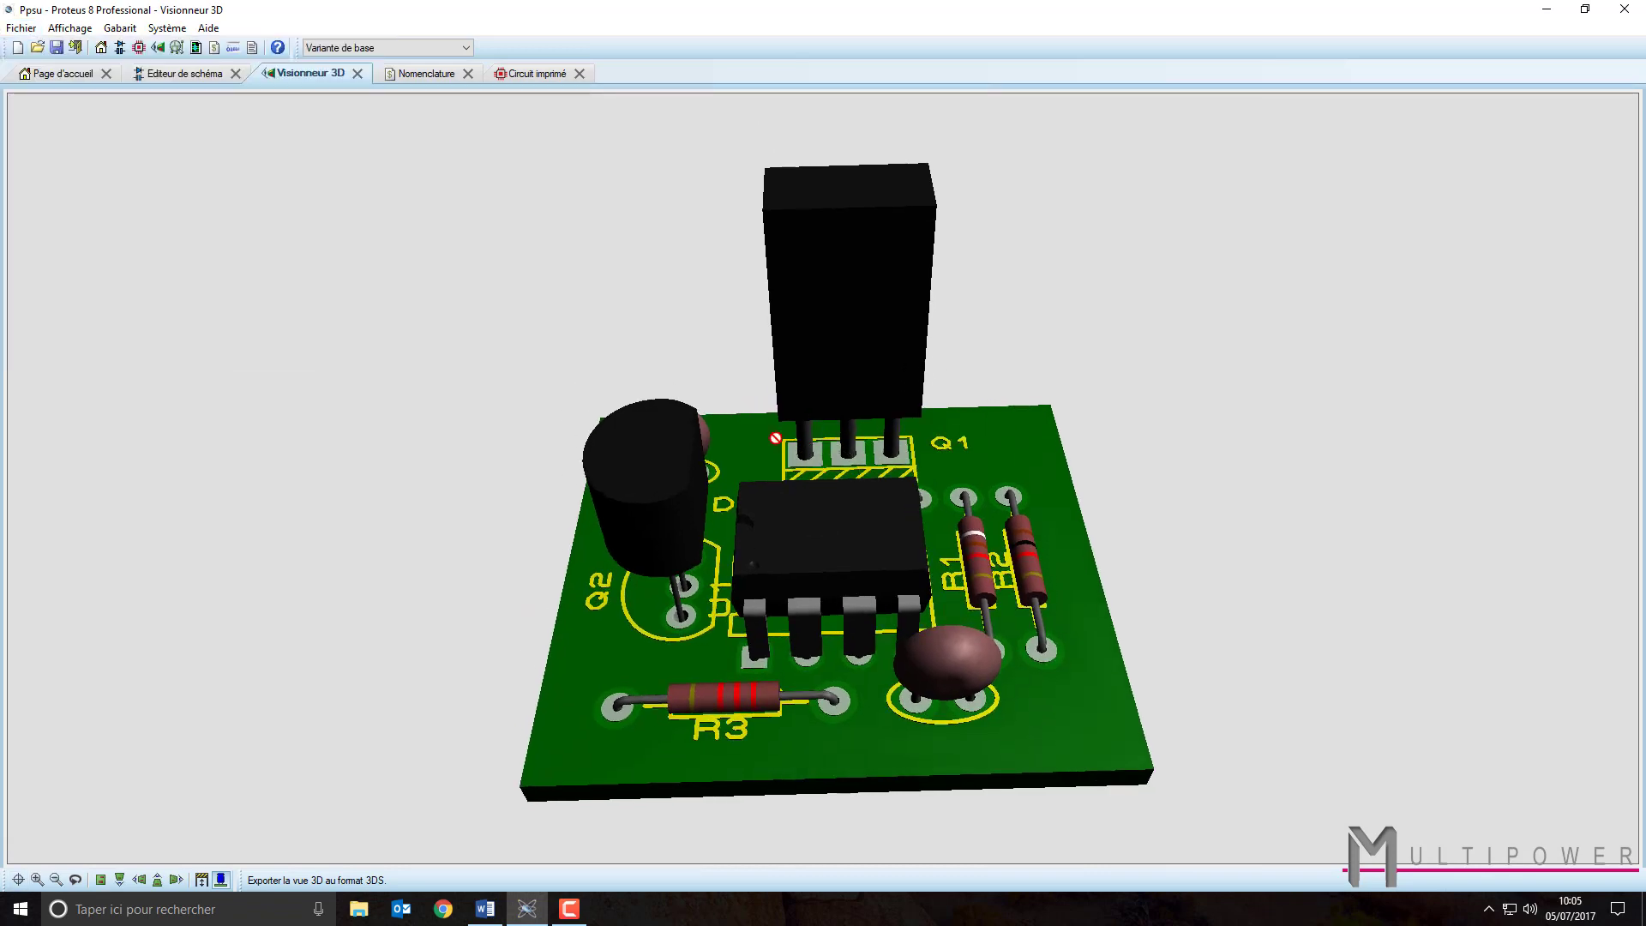
Apply the Rustic template to the bill of materials and review the output formats available for the report.
left_click(436, 73)
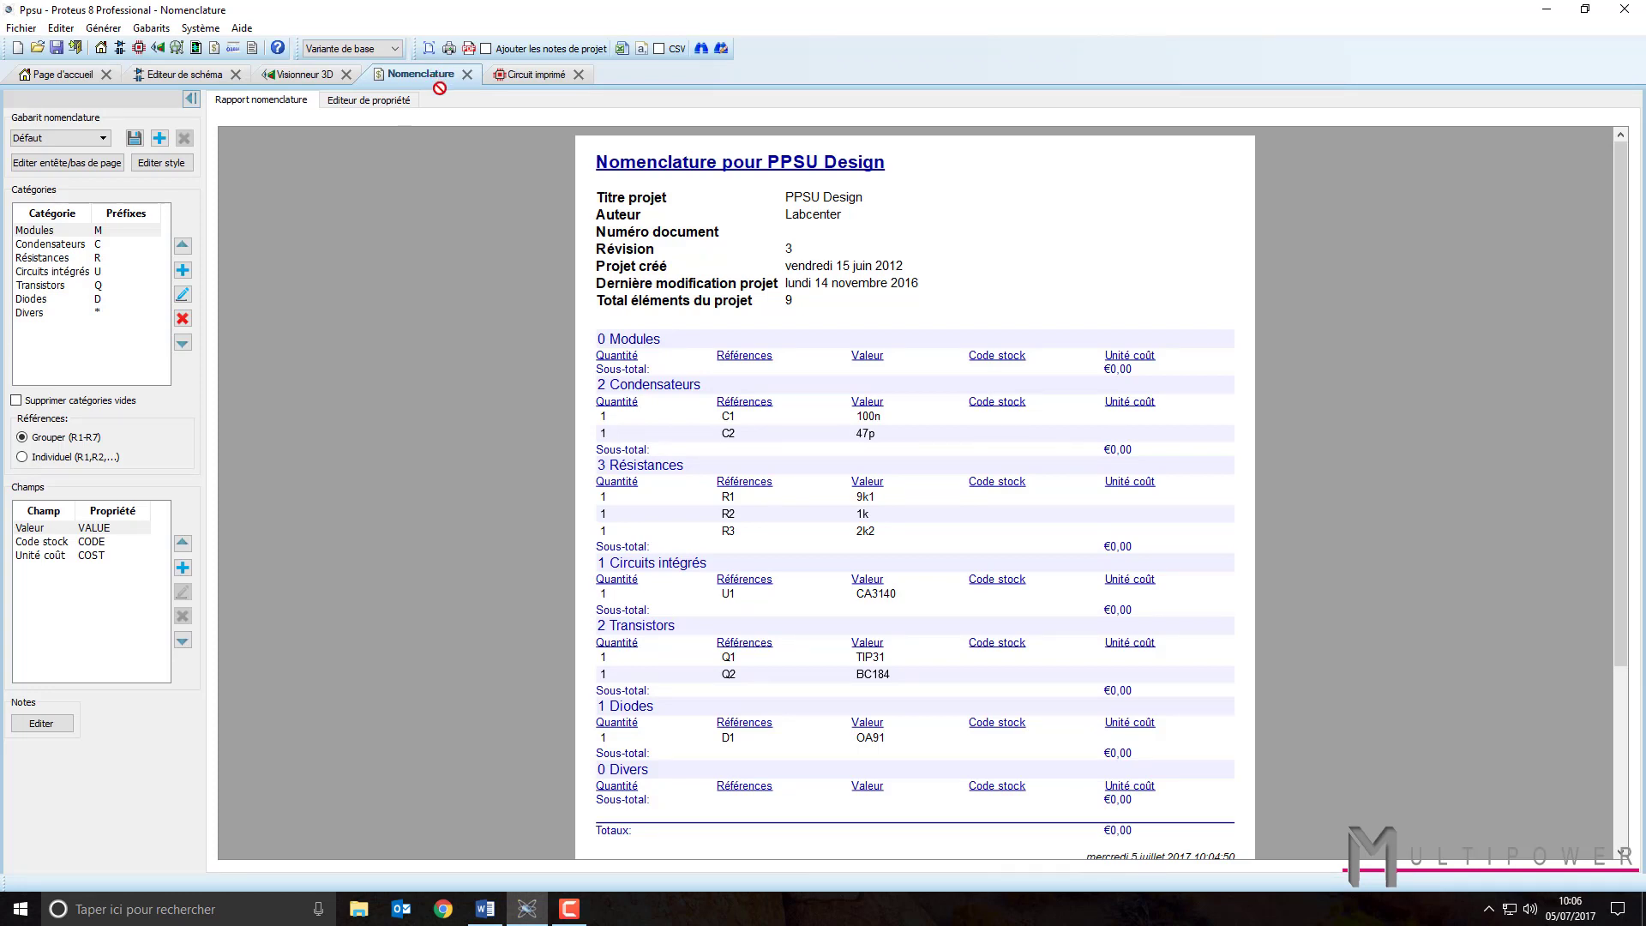
left_click(64, 140)
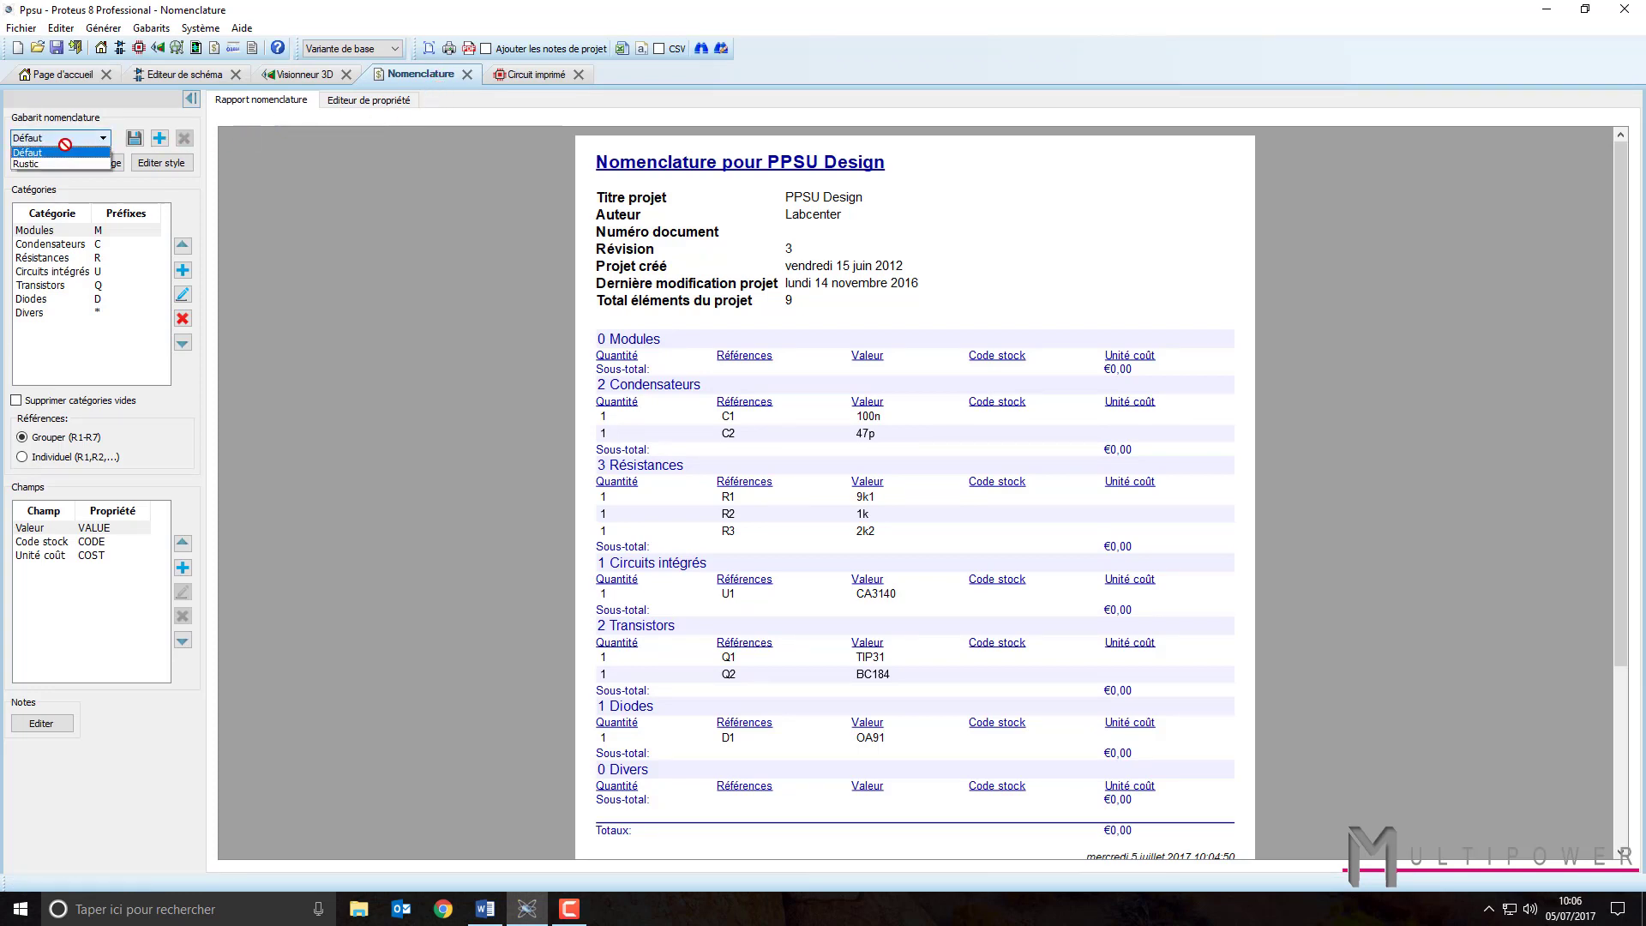
left_click(63, 162)
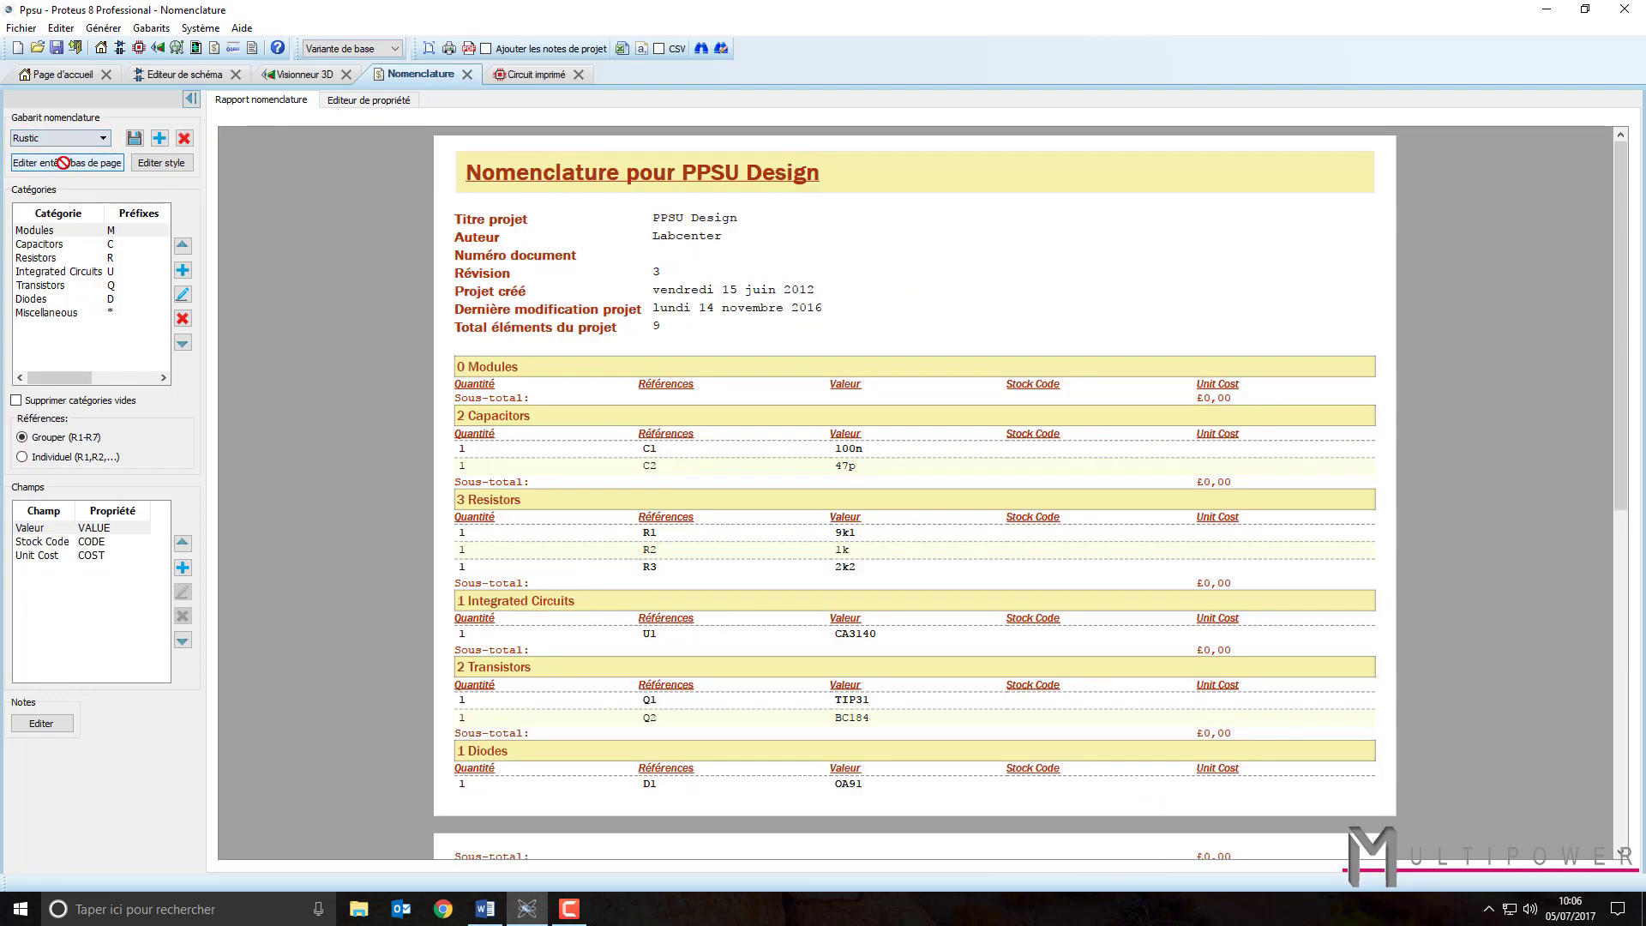
scroll(496, 370, "down", 1)
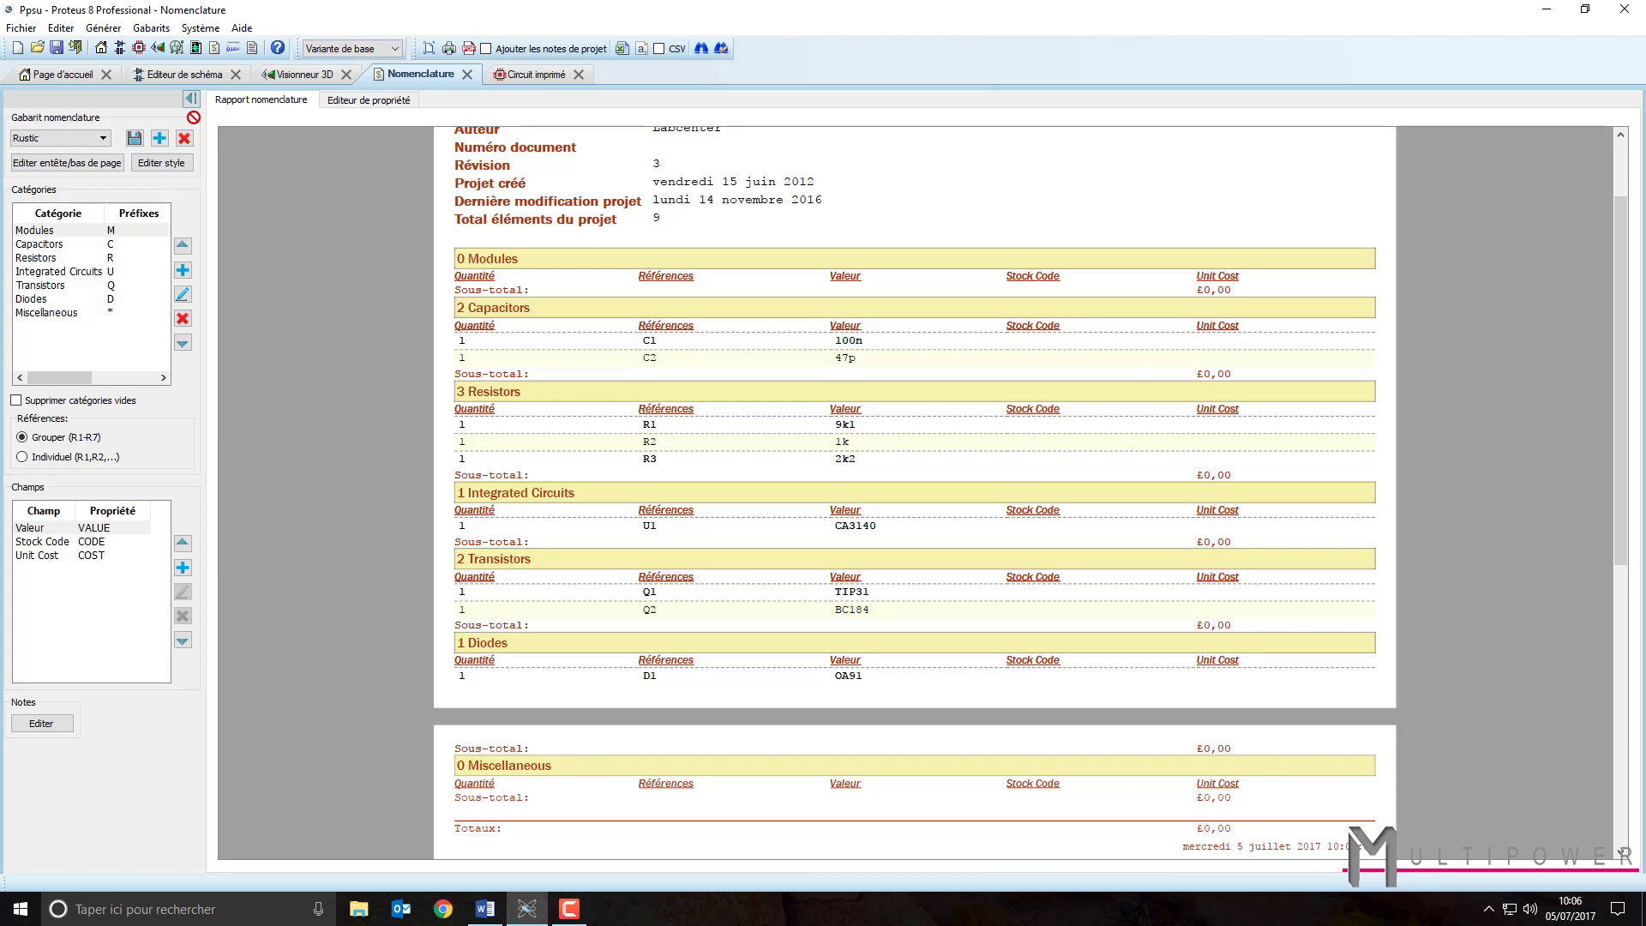
left_click(109, 27)
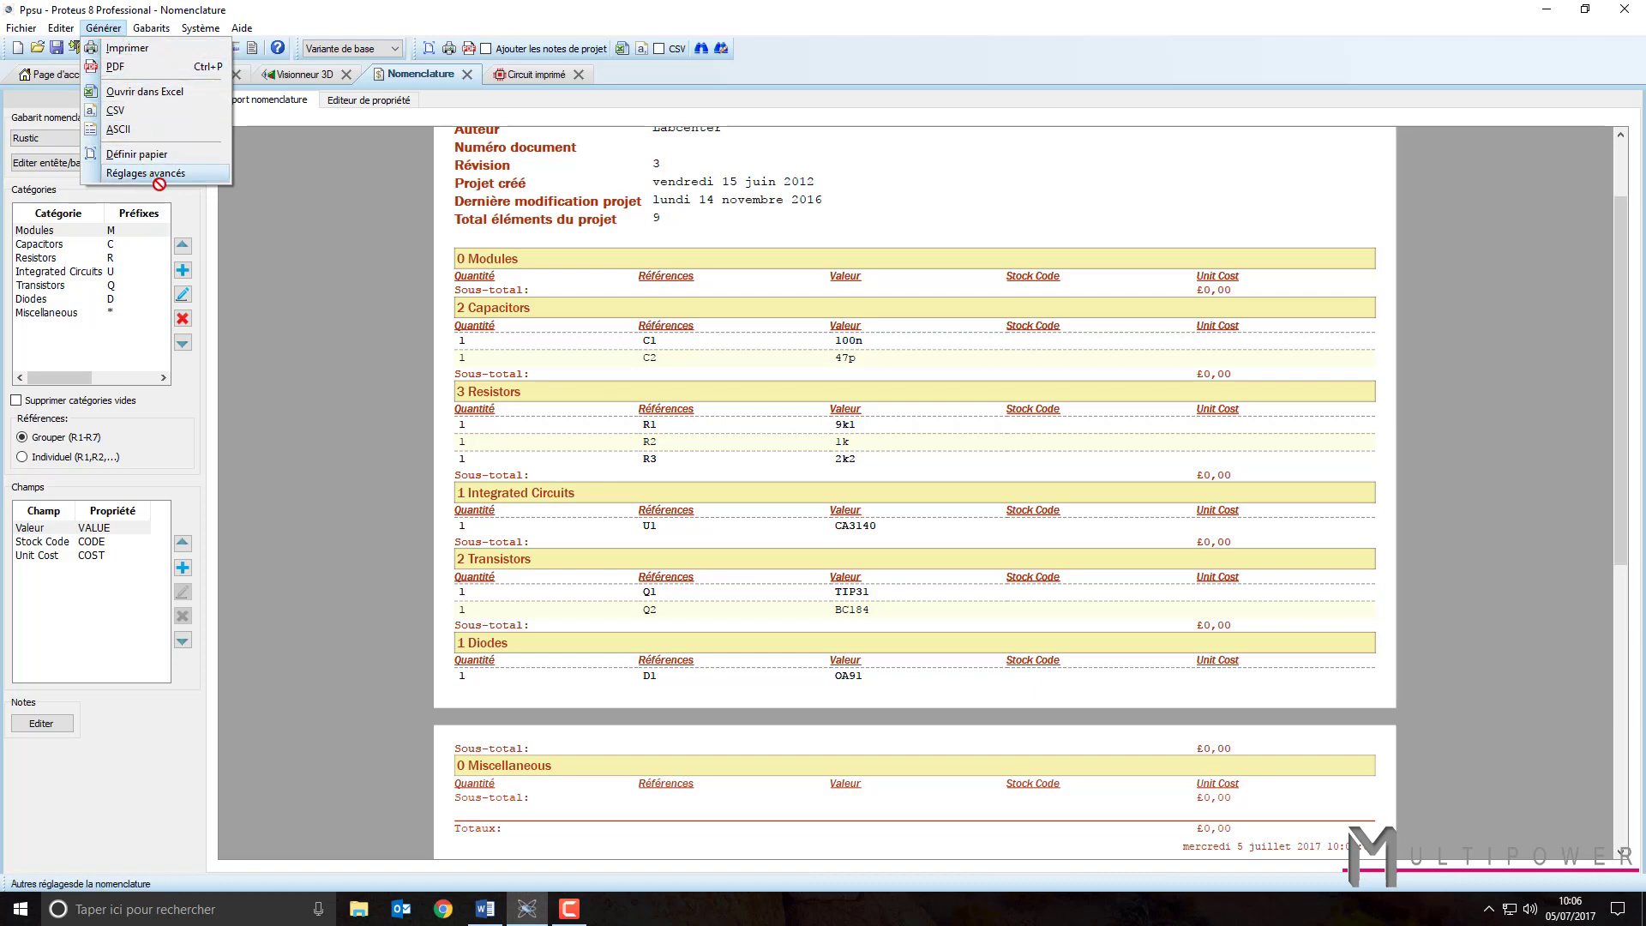
left_click(296, 201)
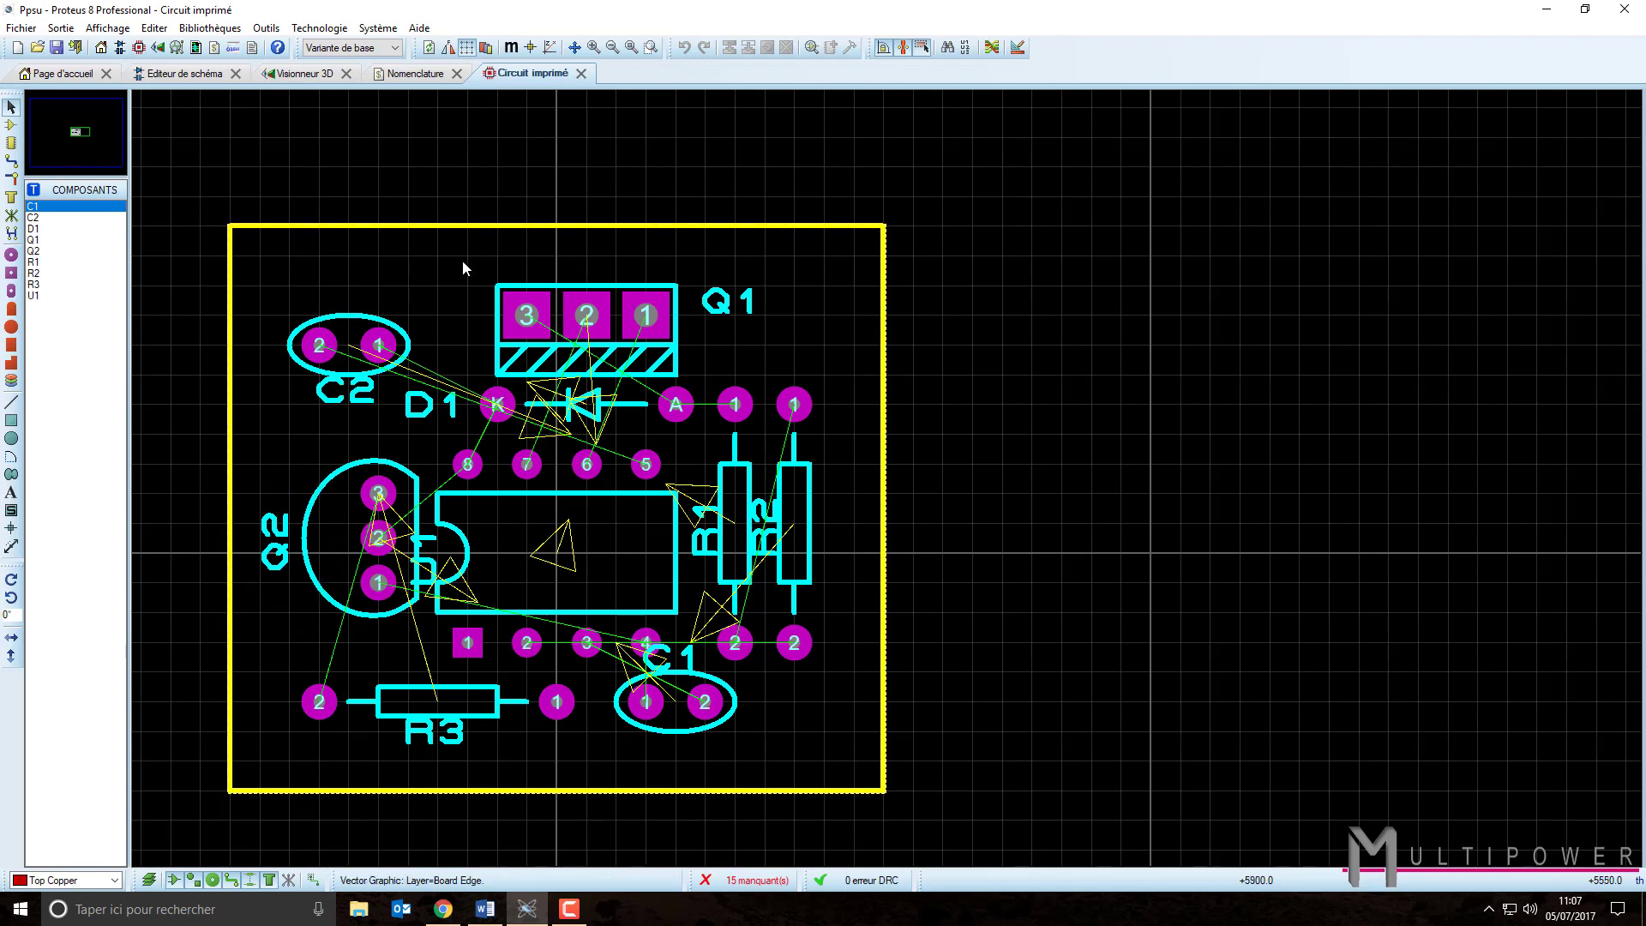
Rename transistor Q2 as Q5 in the PCB layout.
double_click(274, 541)
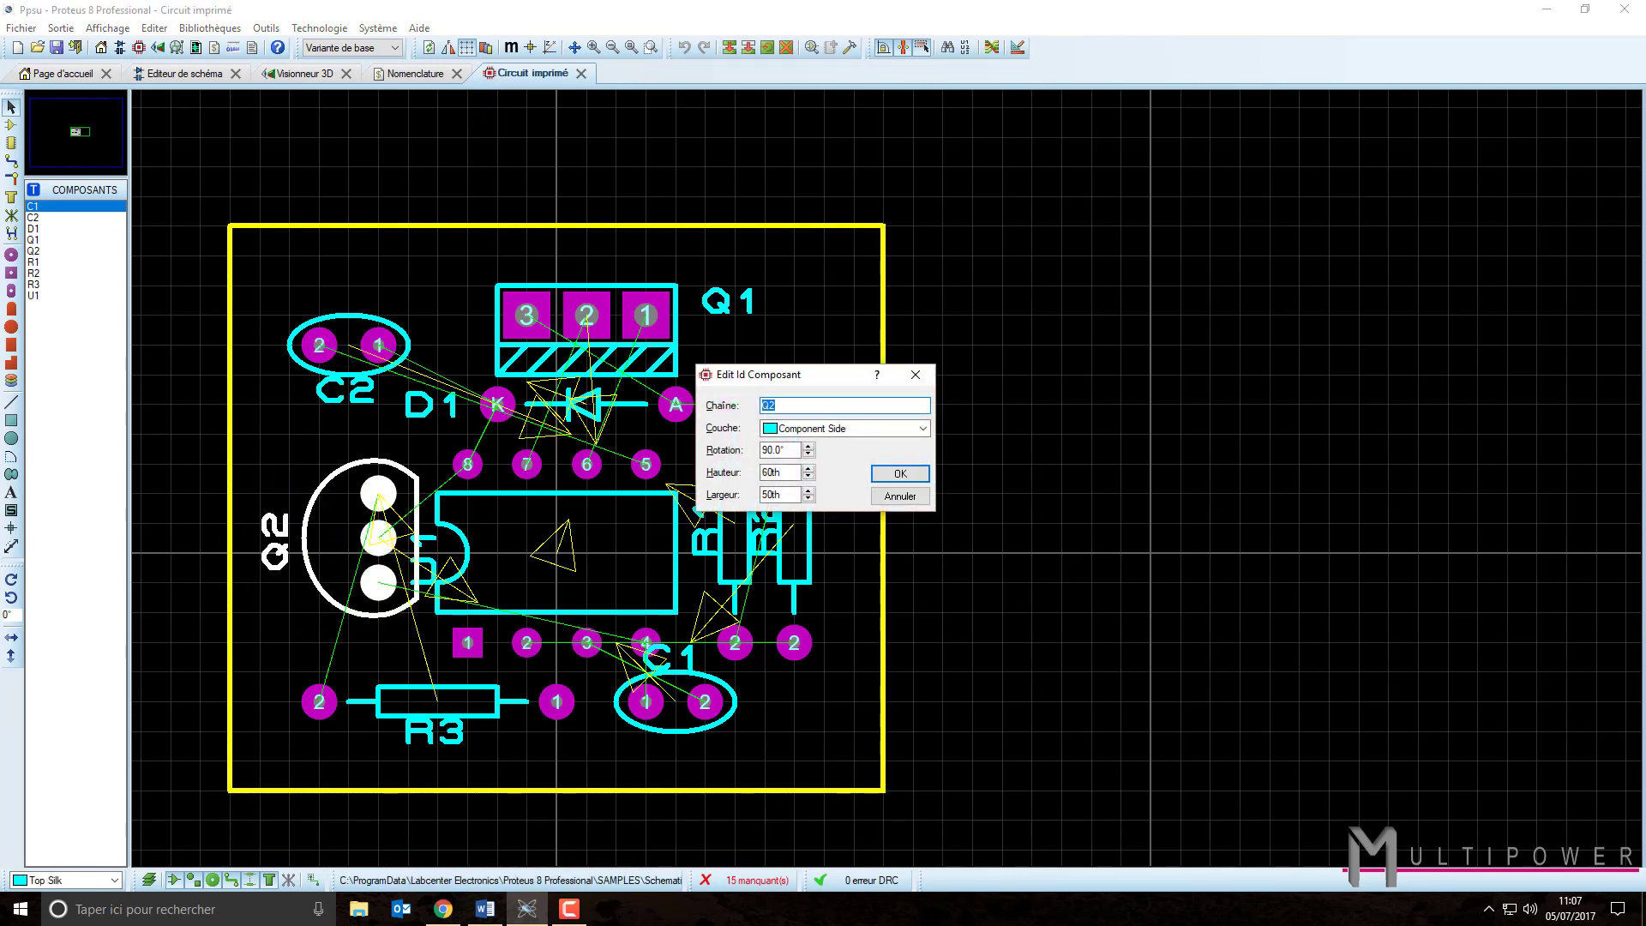
type("Q")
key("Return")
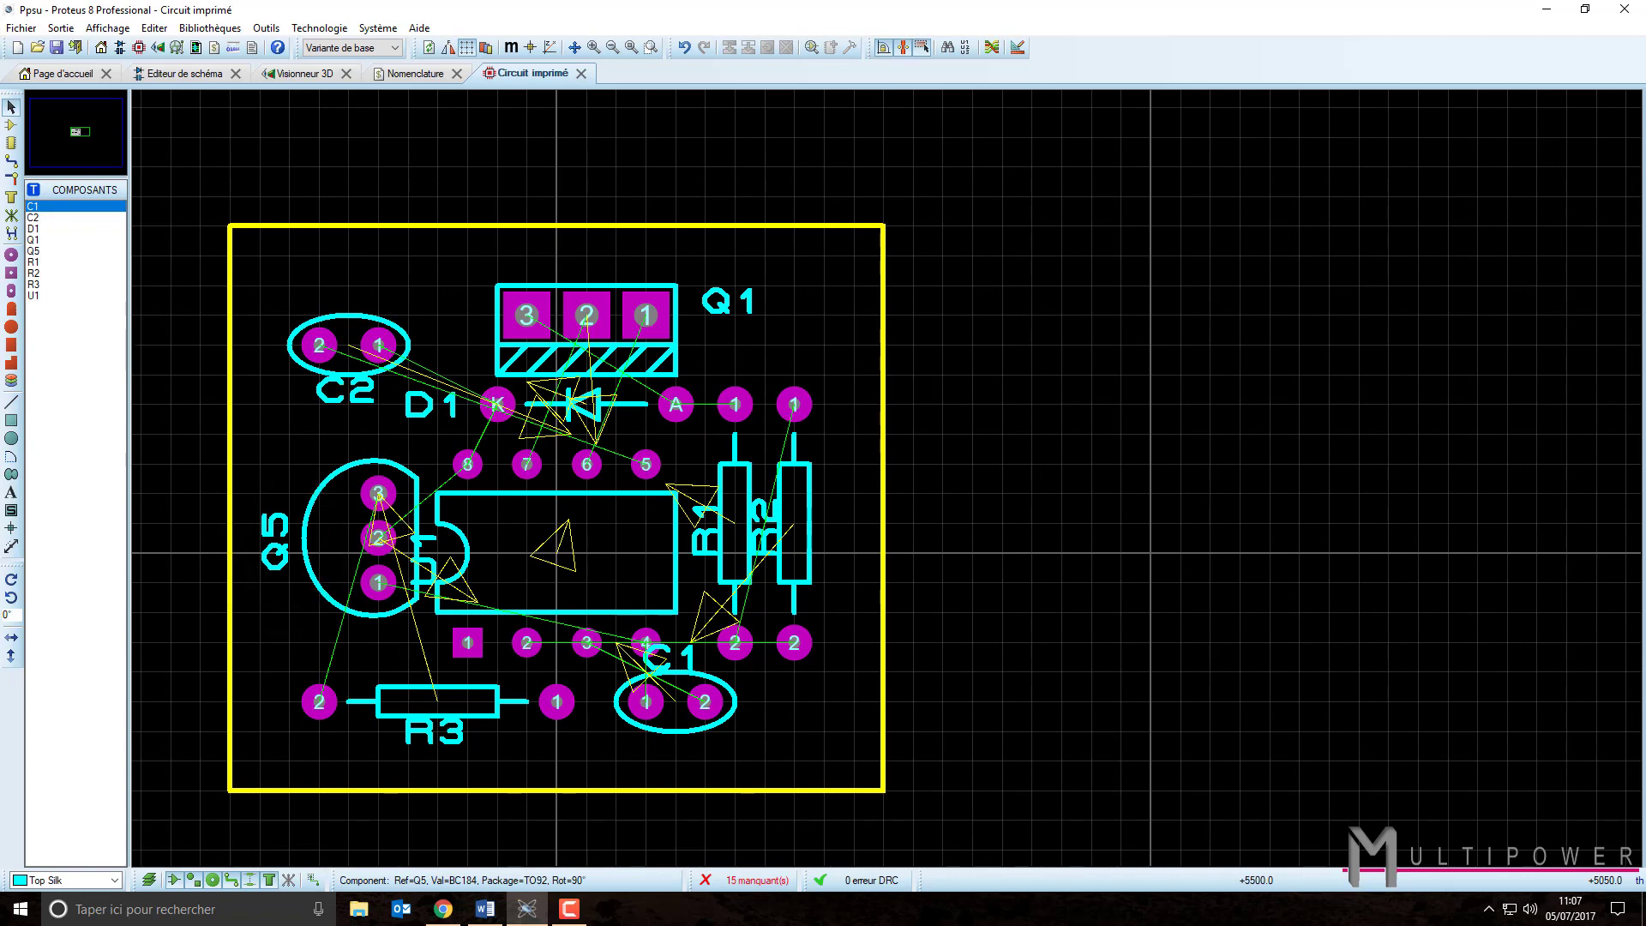
Check the reference of the renamed transistor Q5 in the schematic and on the board in the 3D viewer.
left_click(166, 74)
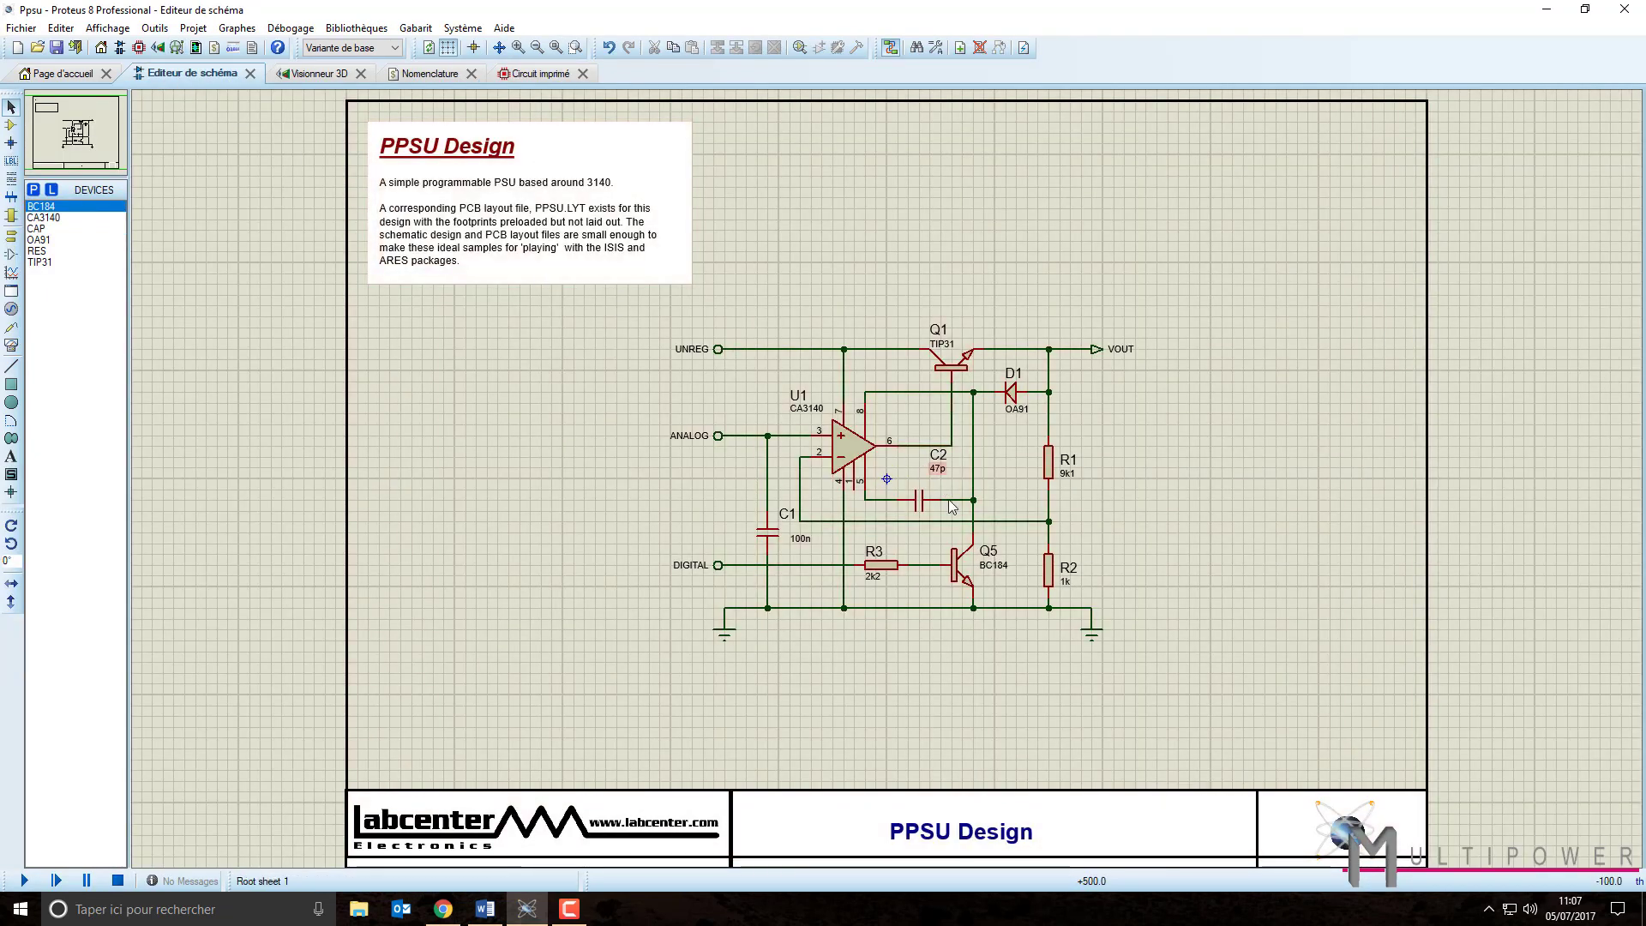
scroll(983, 559, "up", 1)
scroll(884, 477, "up", 1)
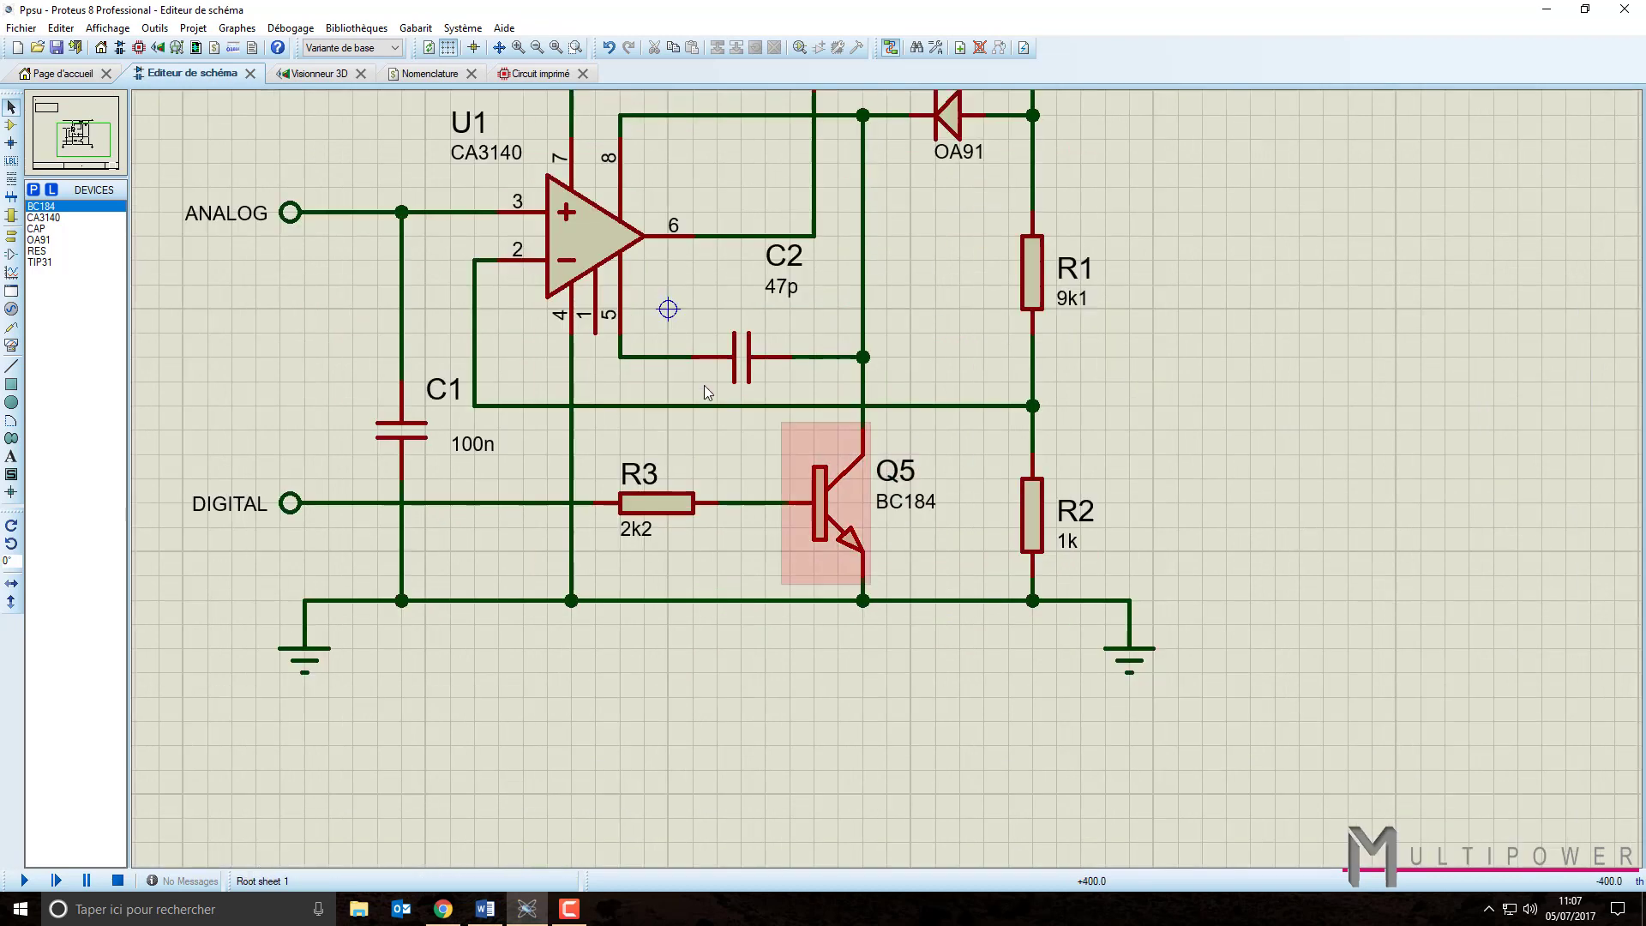
left_click(331, 75)
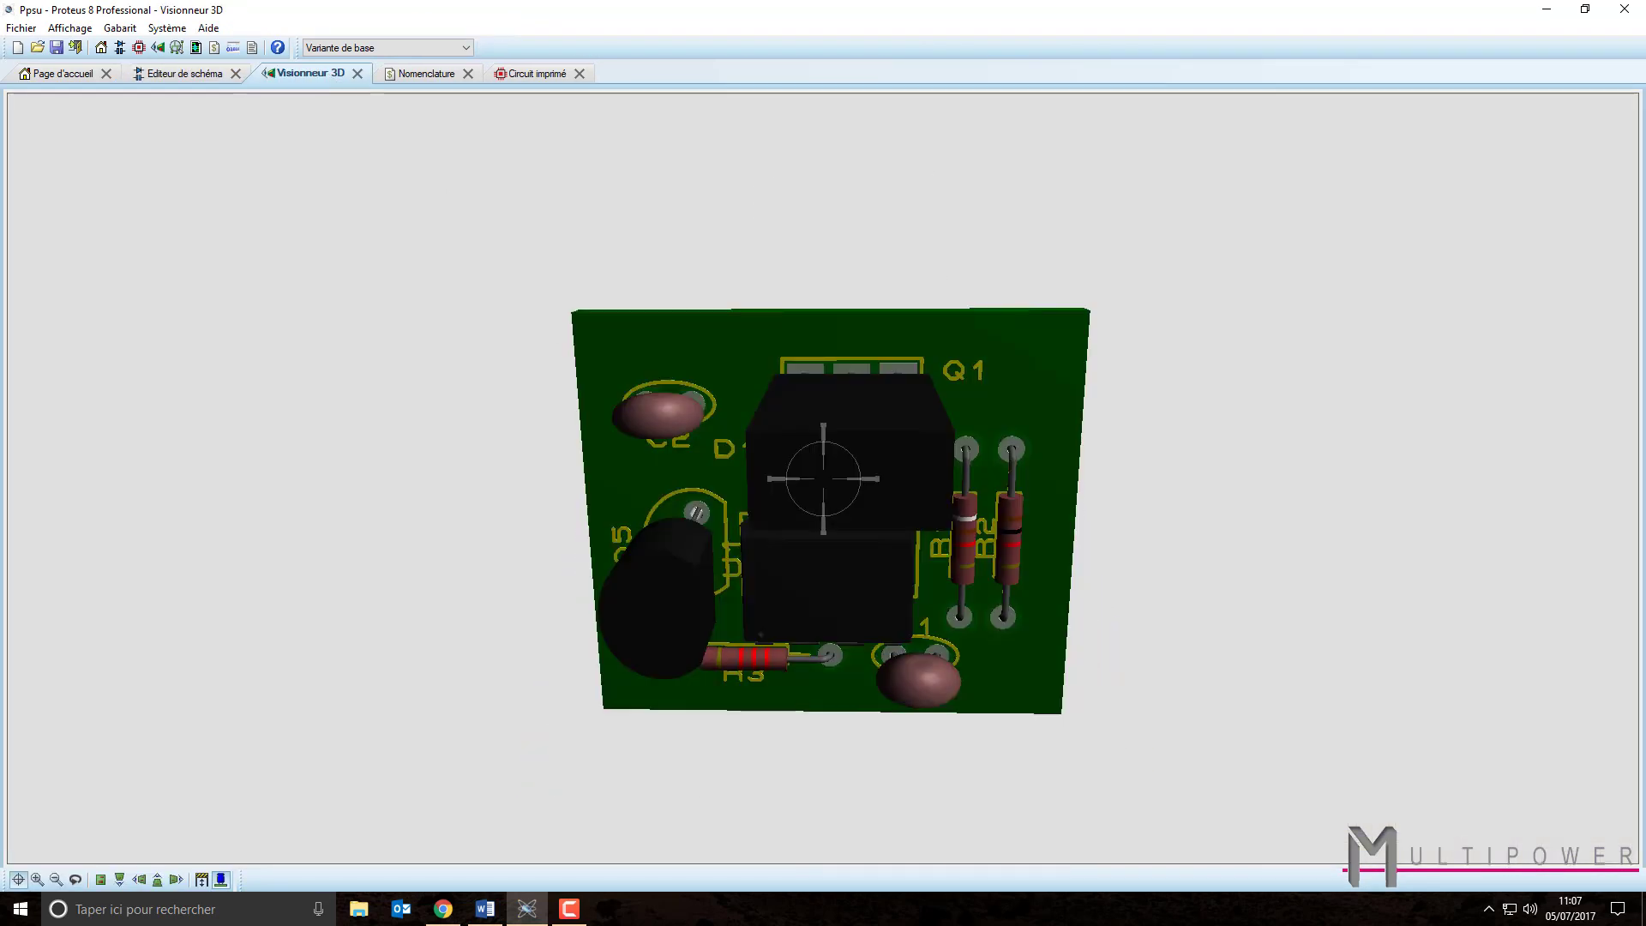
scroll(823, 479, "up", 2)
right_click(820, 474)
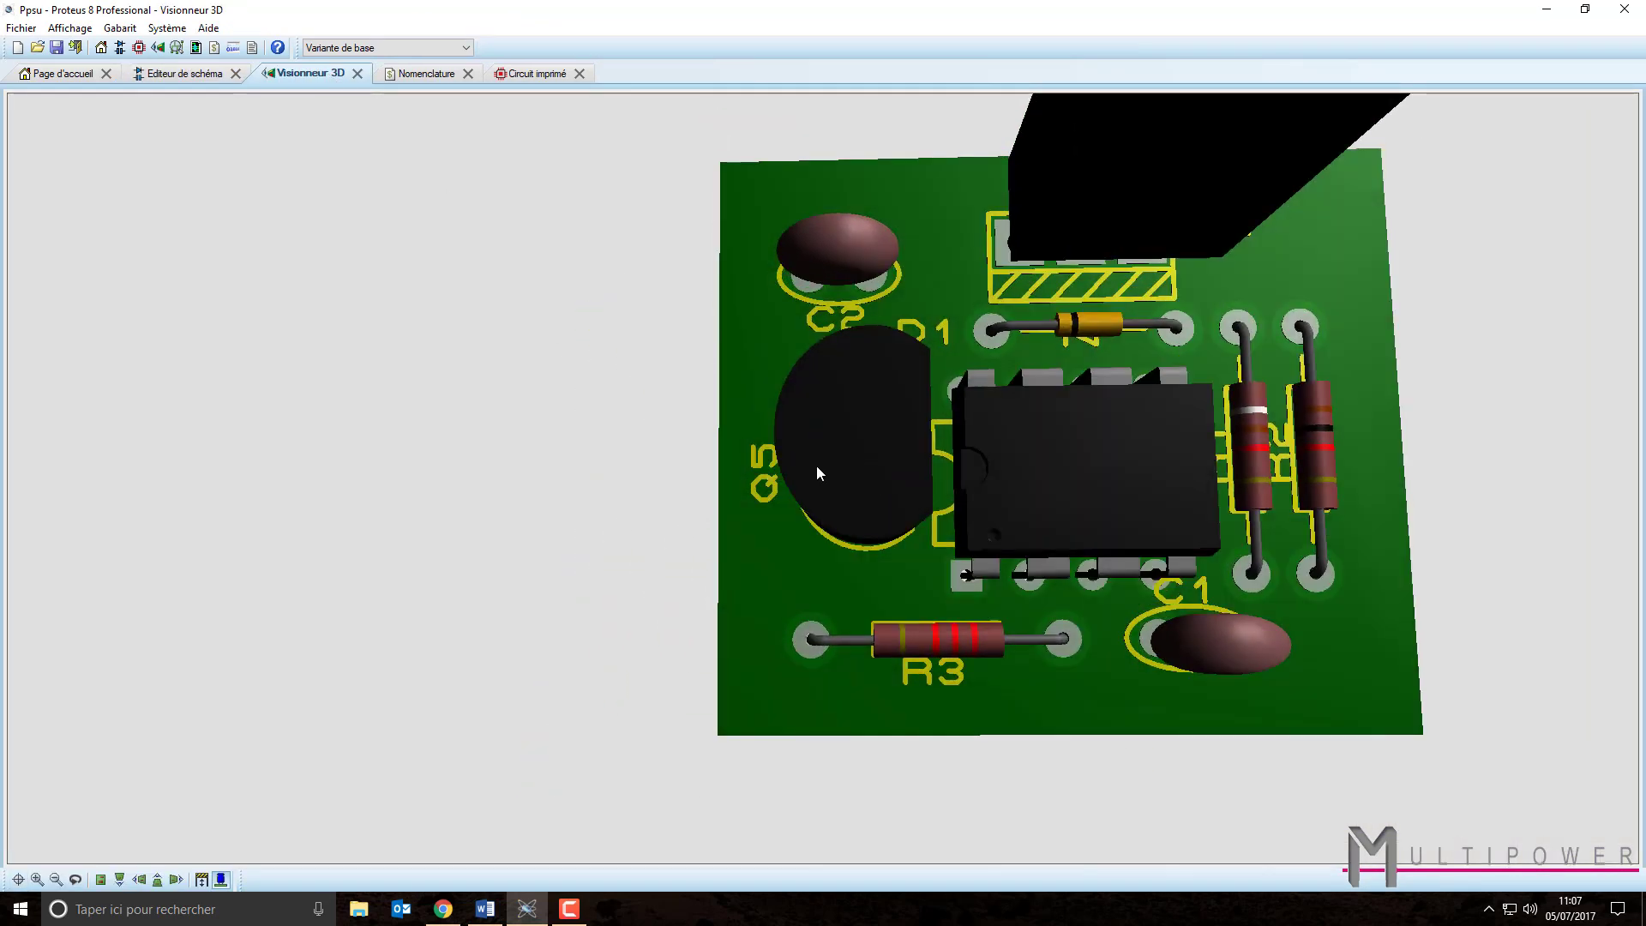
Check the renamed transistor's reference in the bill of materials, and undo the rename in the PCB layout.
left_click(420, 78)
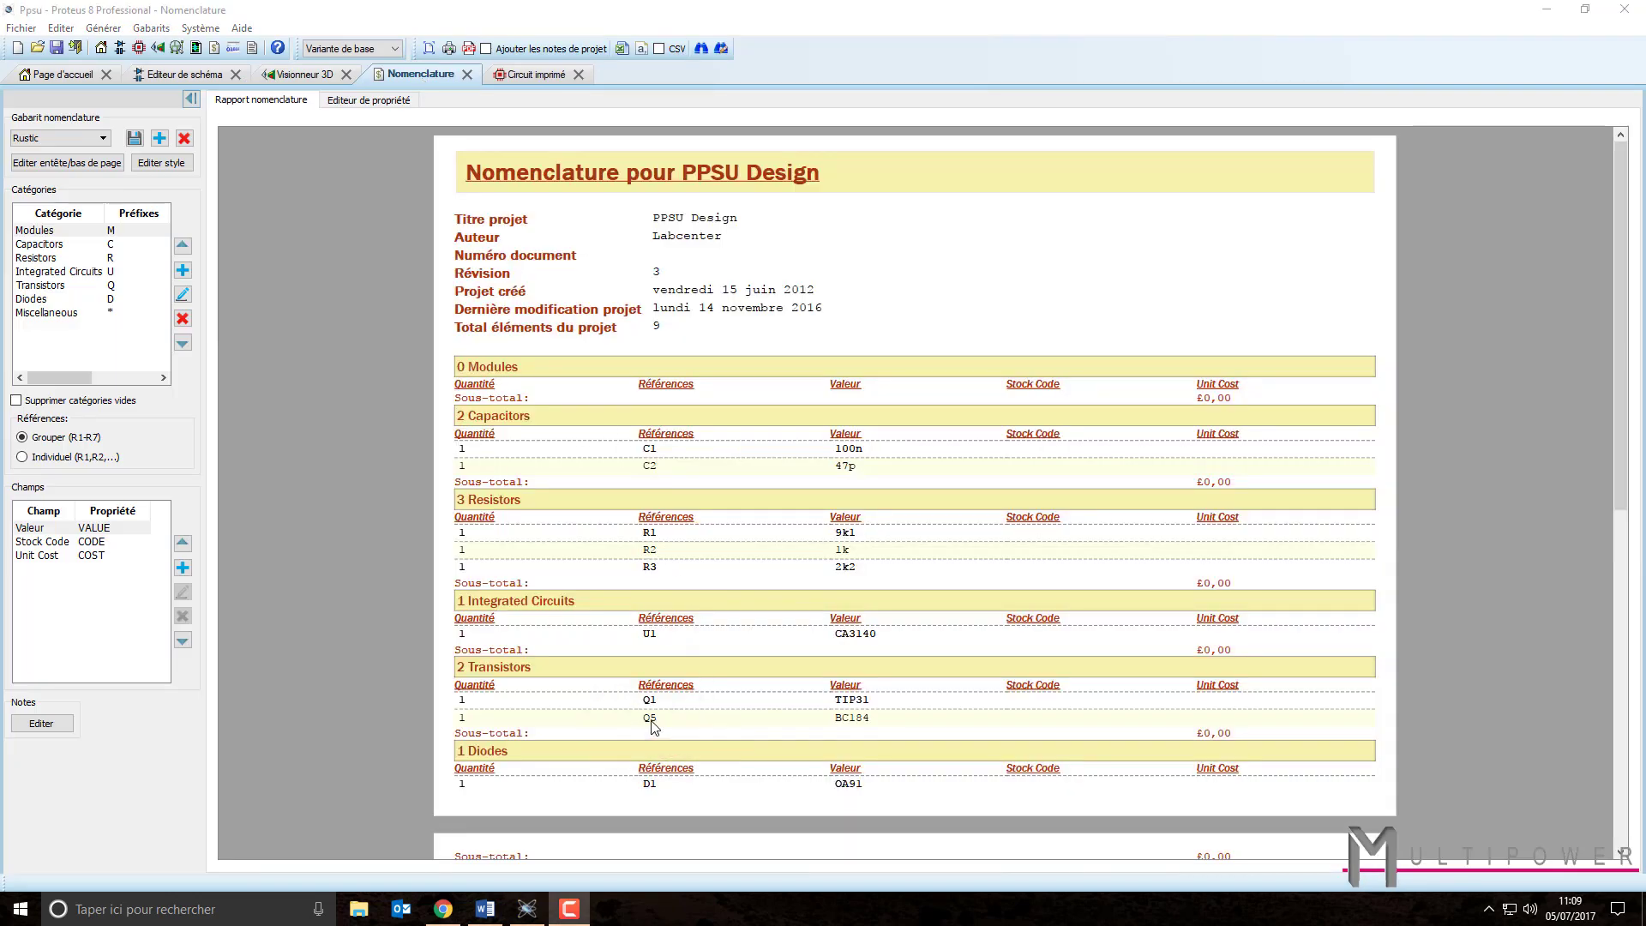
left_click(533, 74)
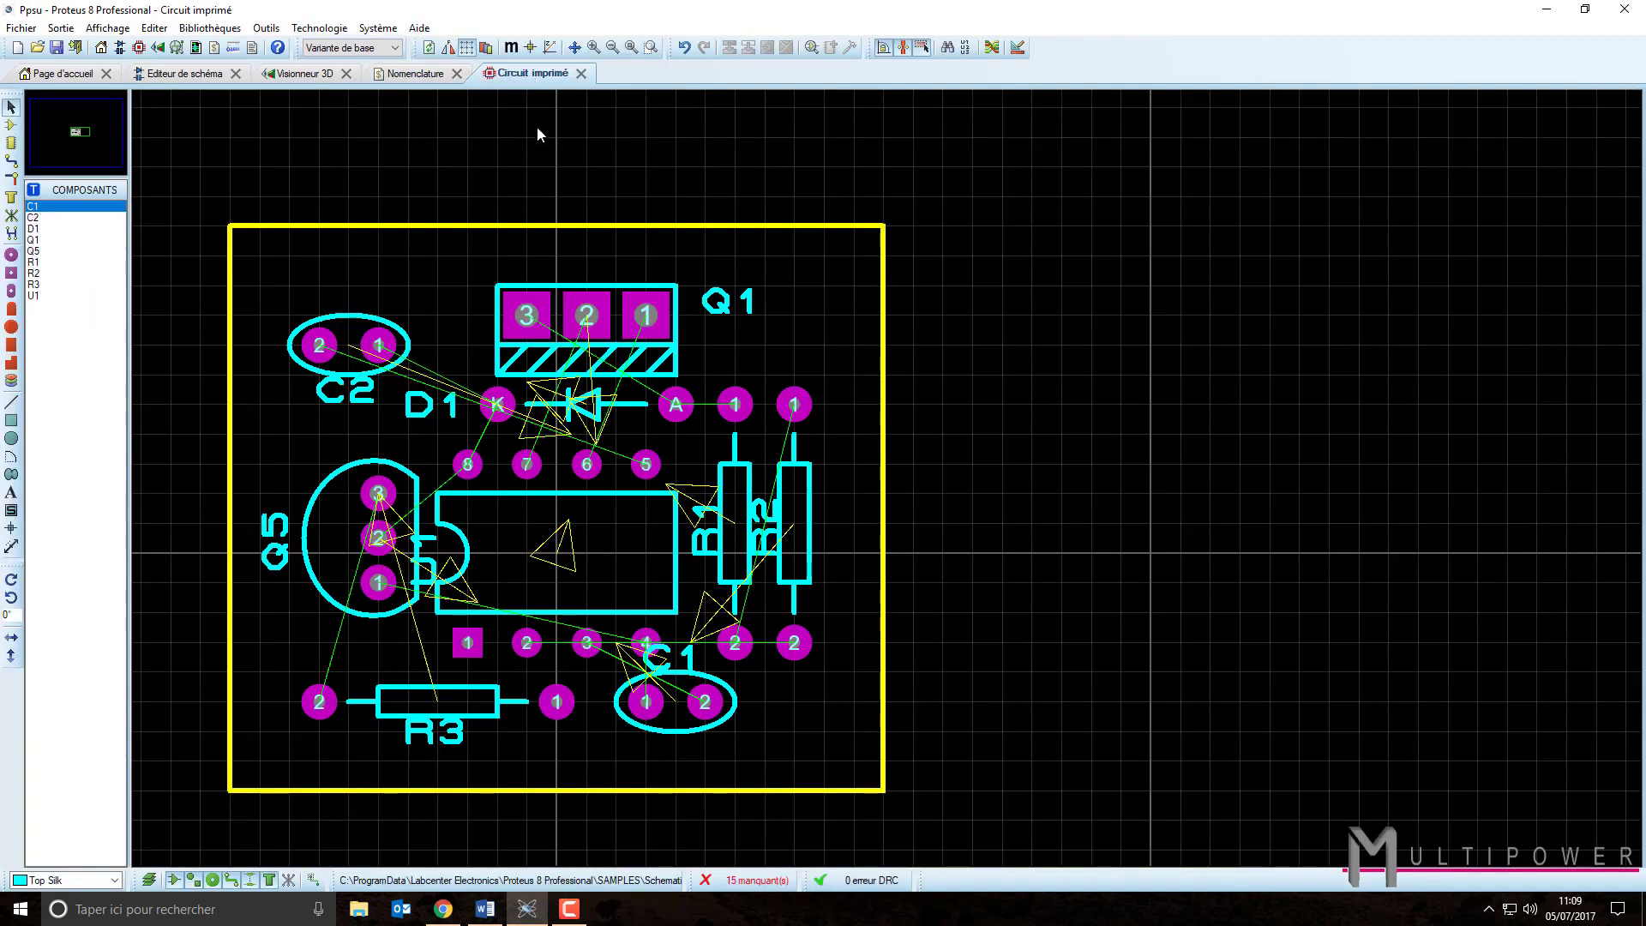
key("ctrl+z")
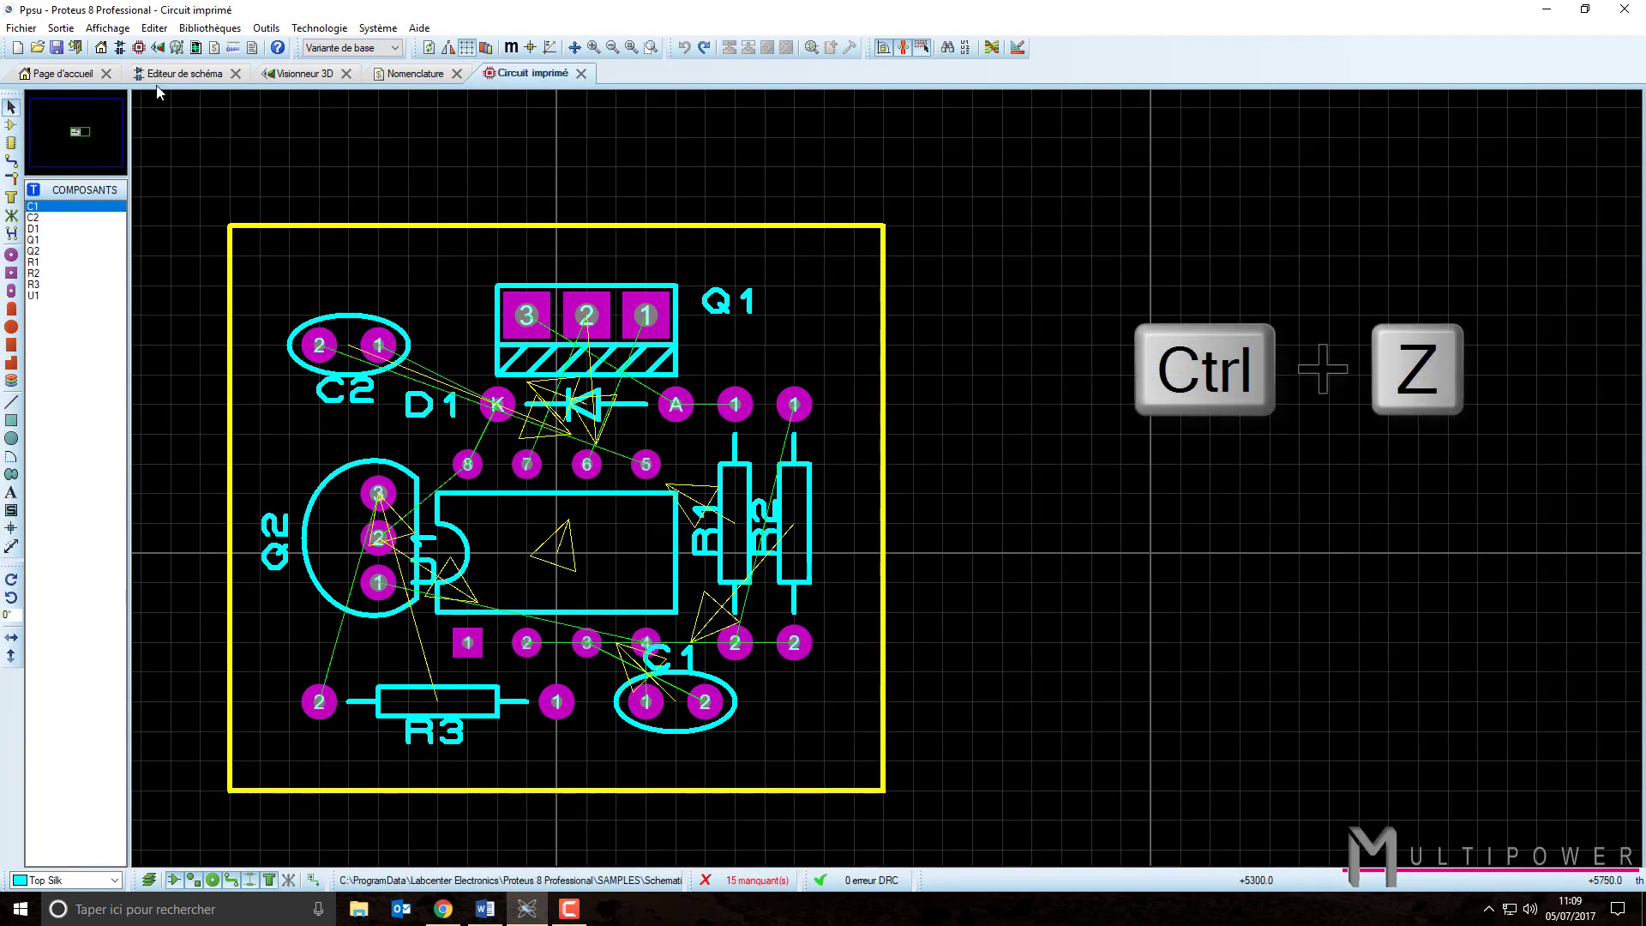
Check the BC184 transistor's reference in the schematic, the 3D viewer and the bill of materials.
key("ctrl+z")
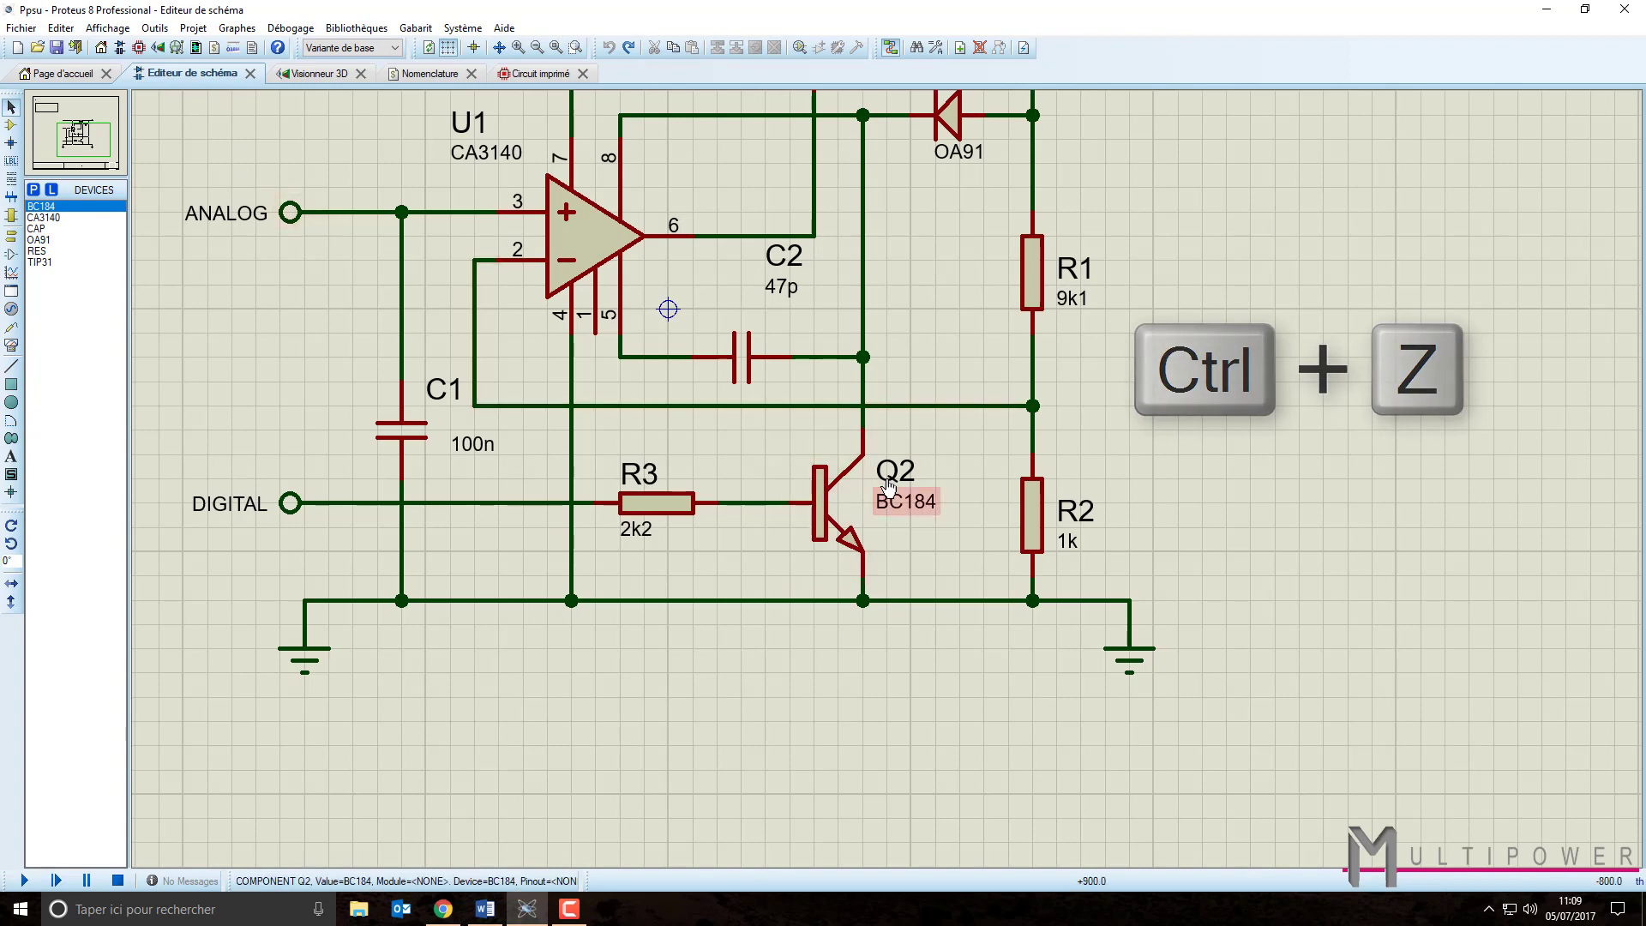
left_click(310, 74)
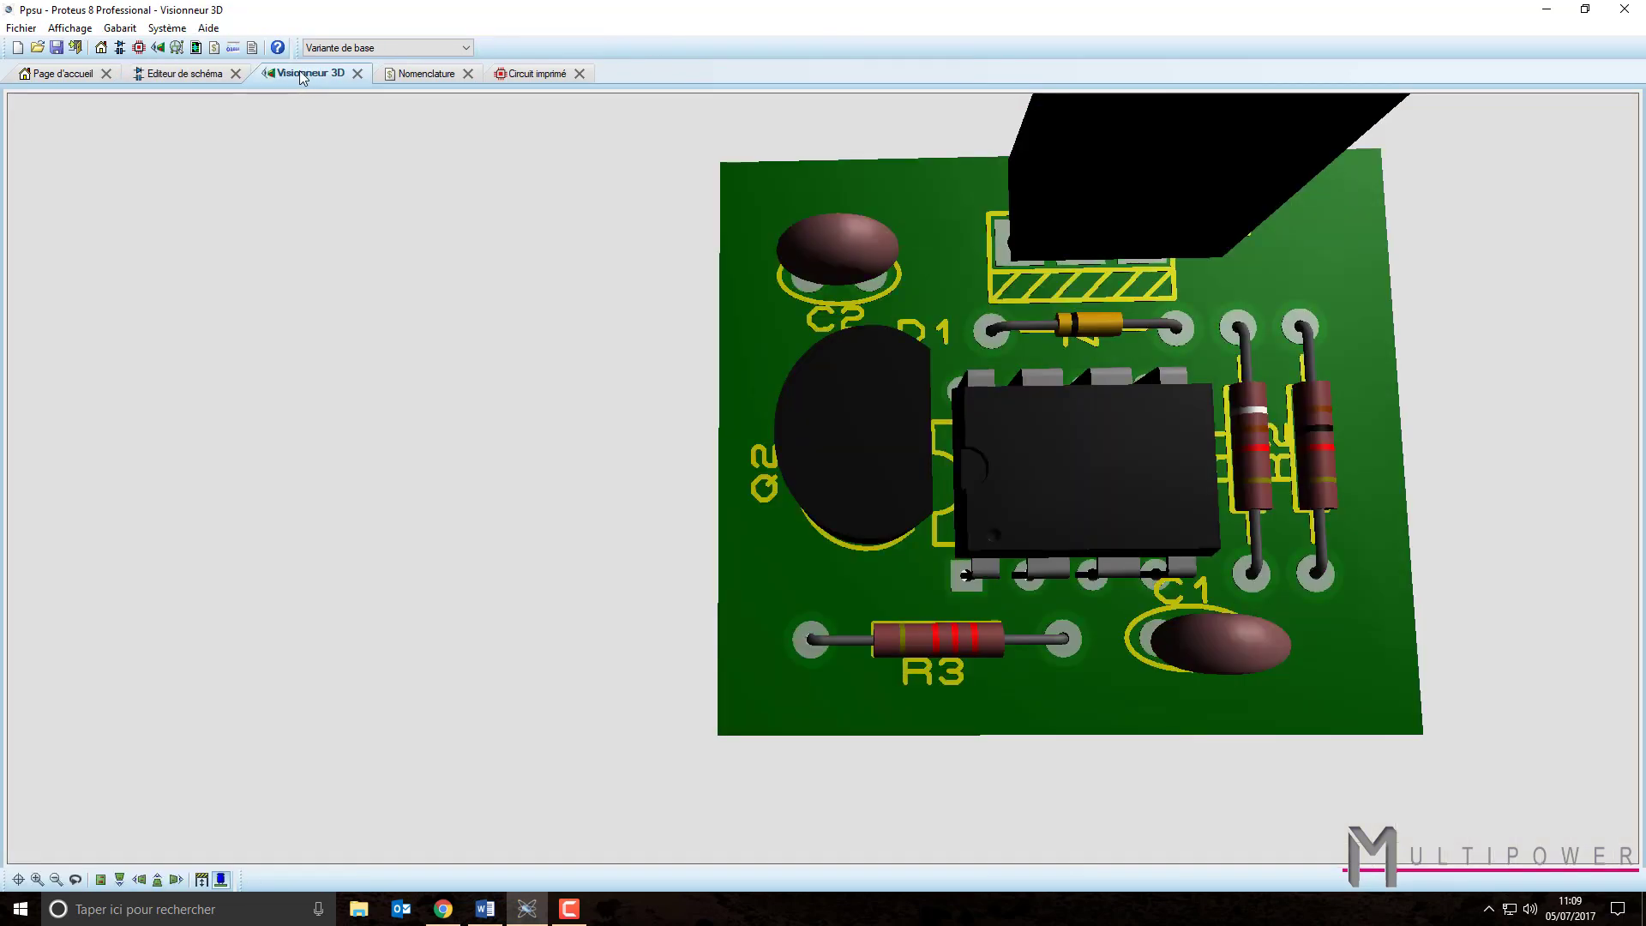
left_click(393, 74)
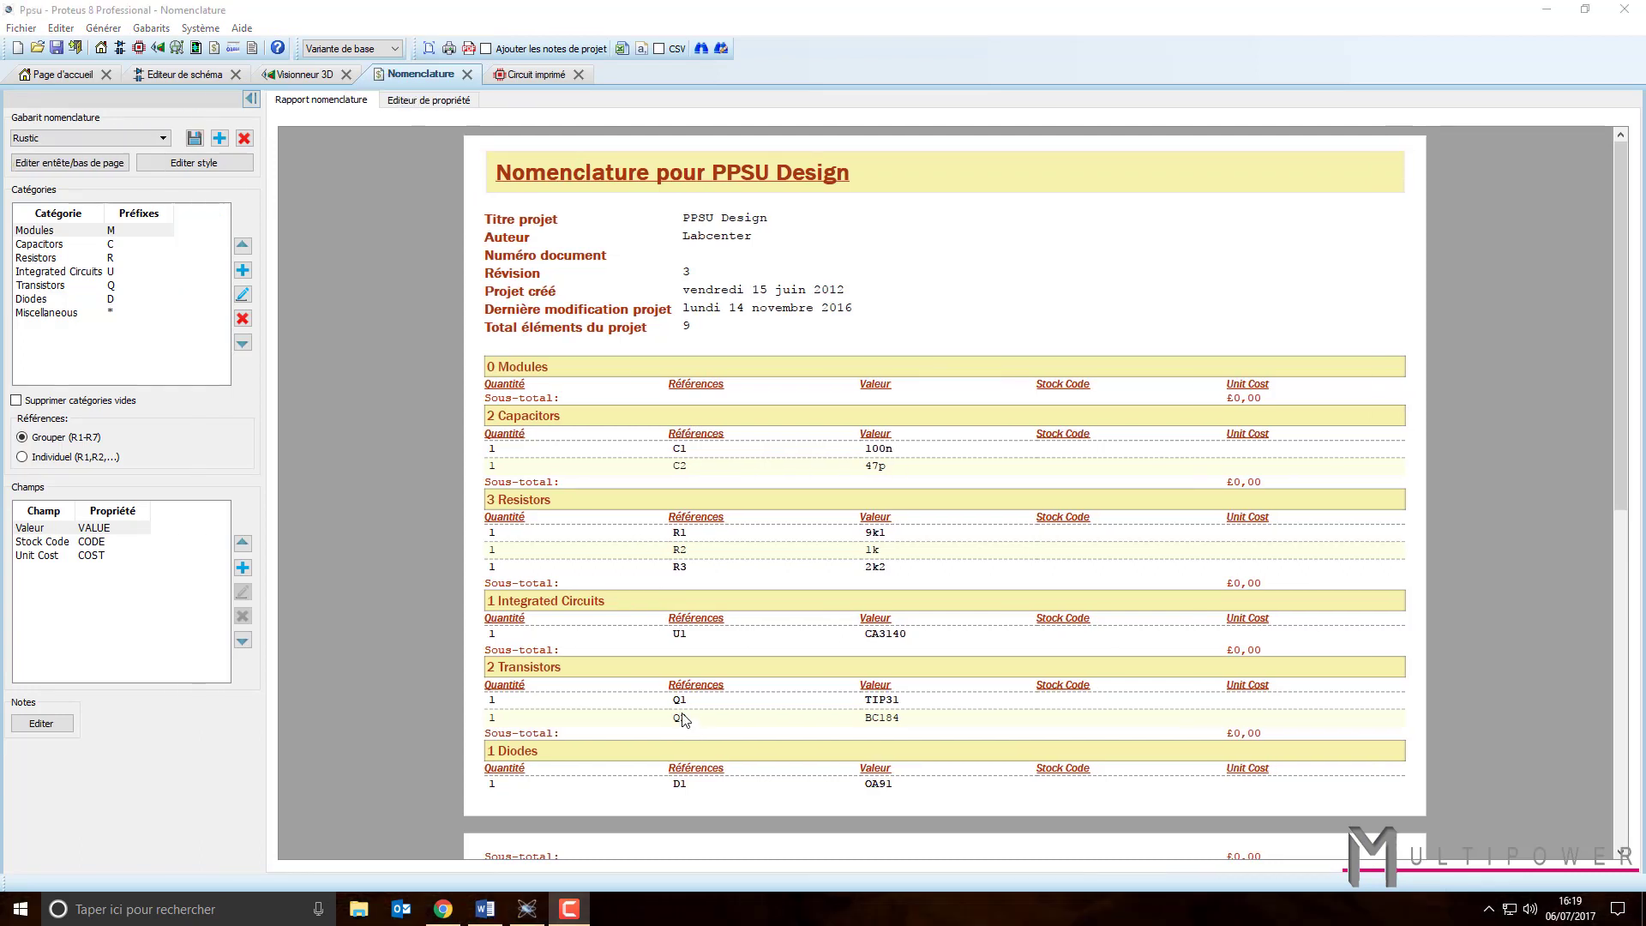
Autoroute the PCB layout in automatic mode, keeping the router's preset passes and design rules.
left_click(510, 75)
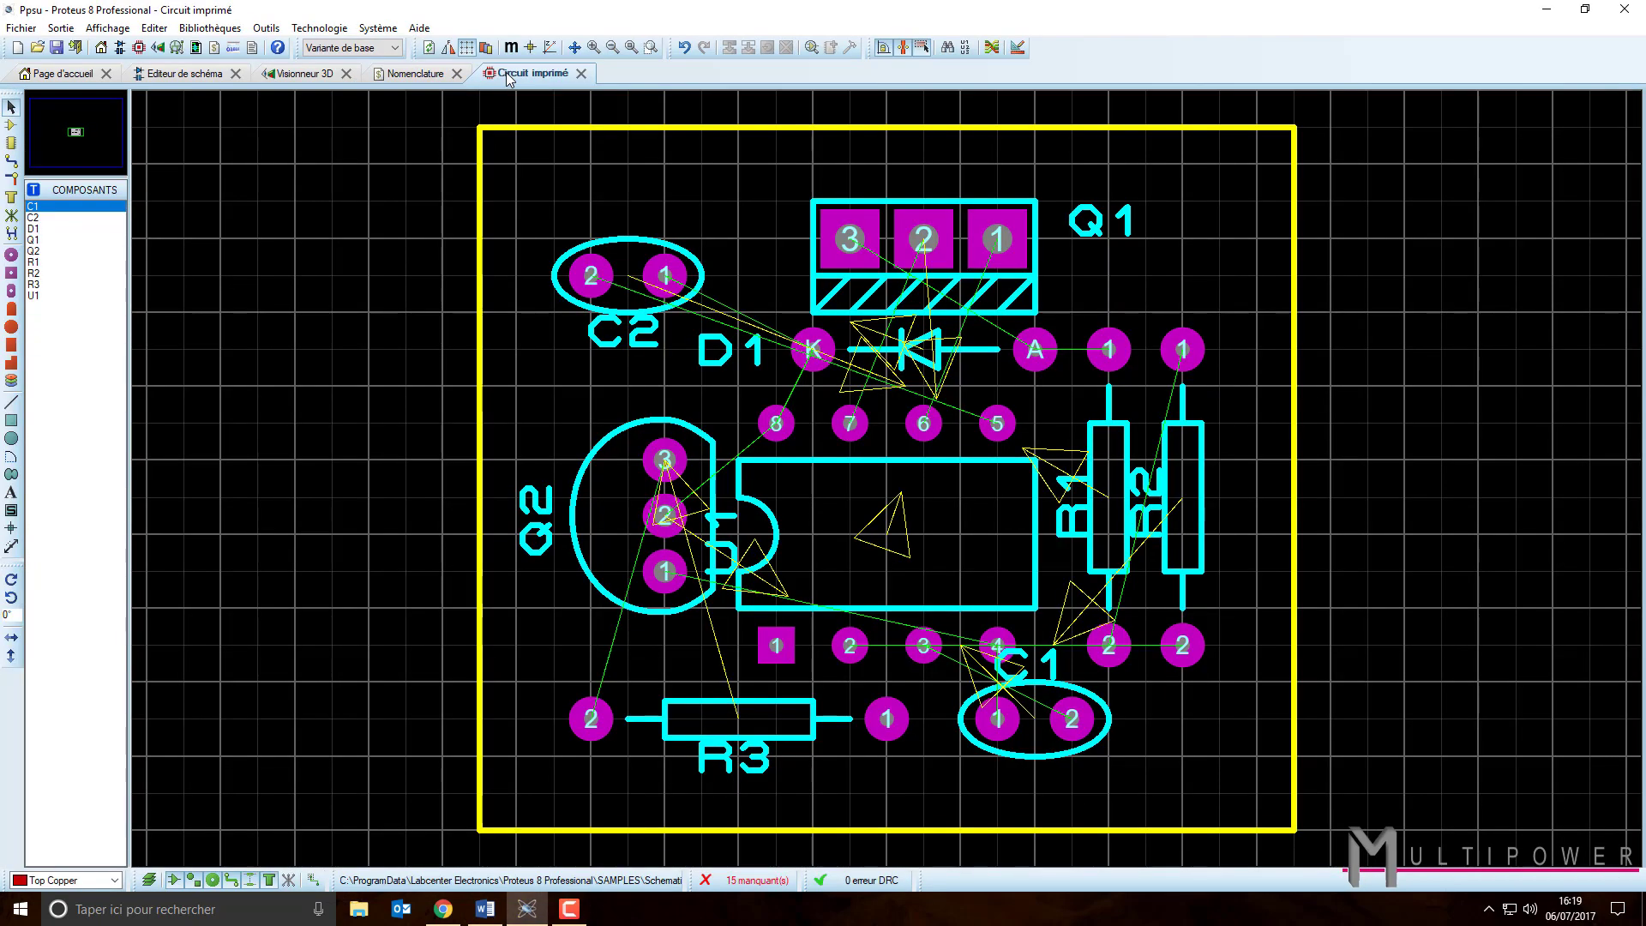
left_click(266, 27)
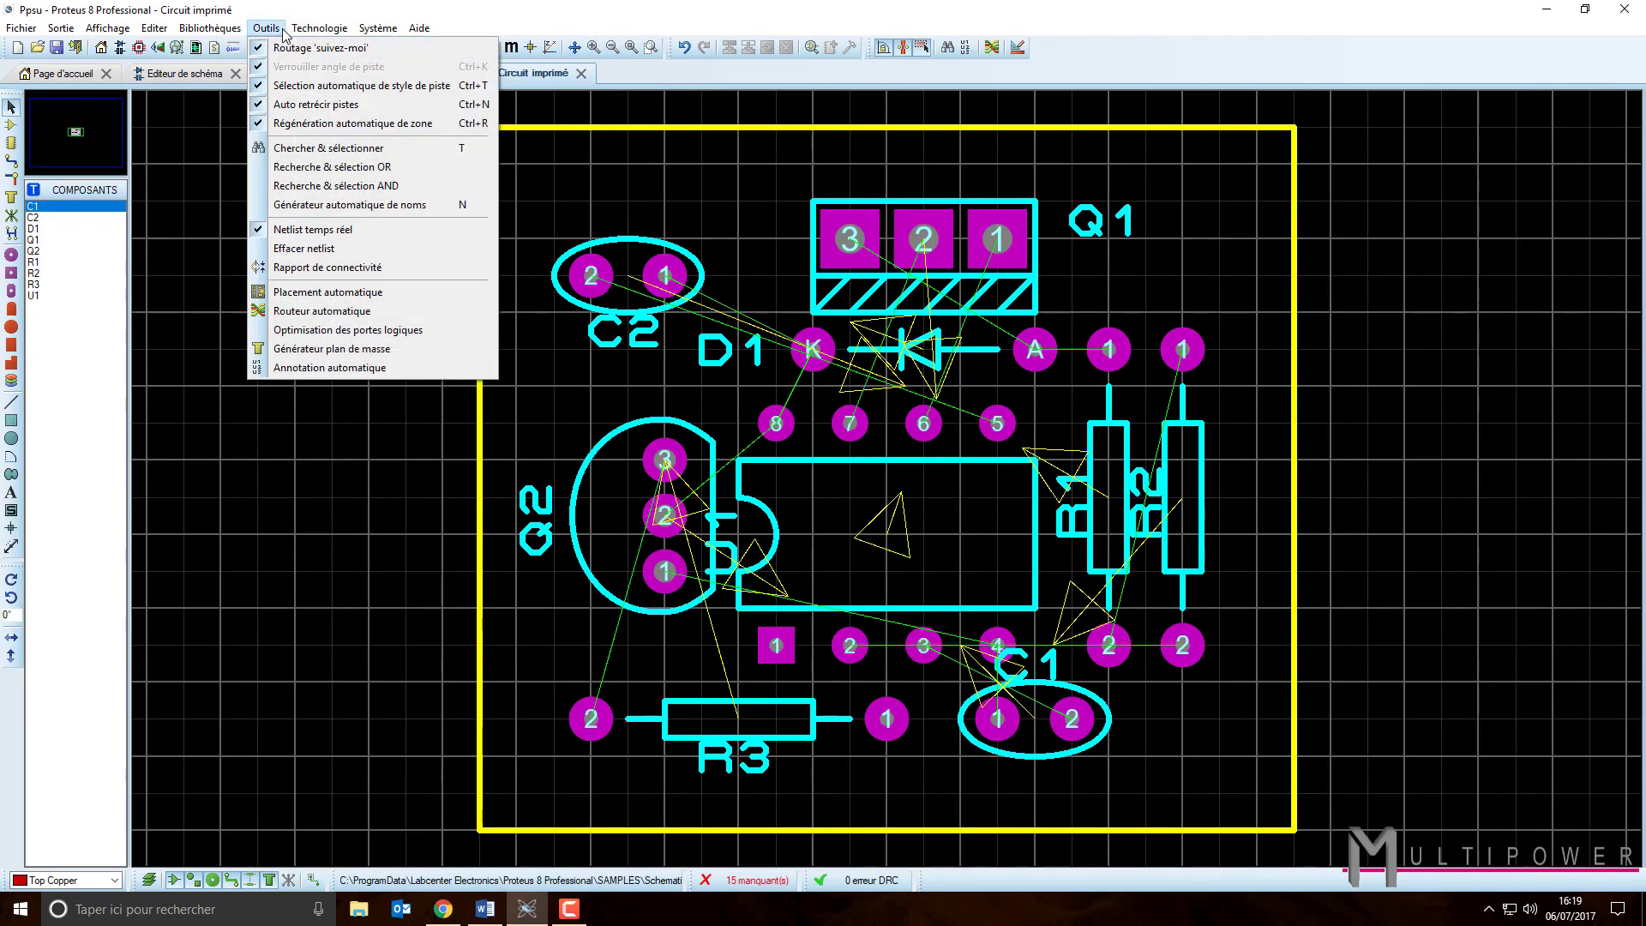
left_click(325, 310)
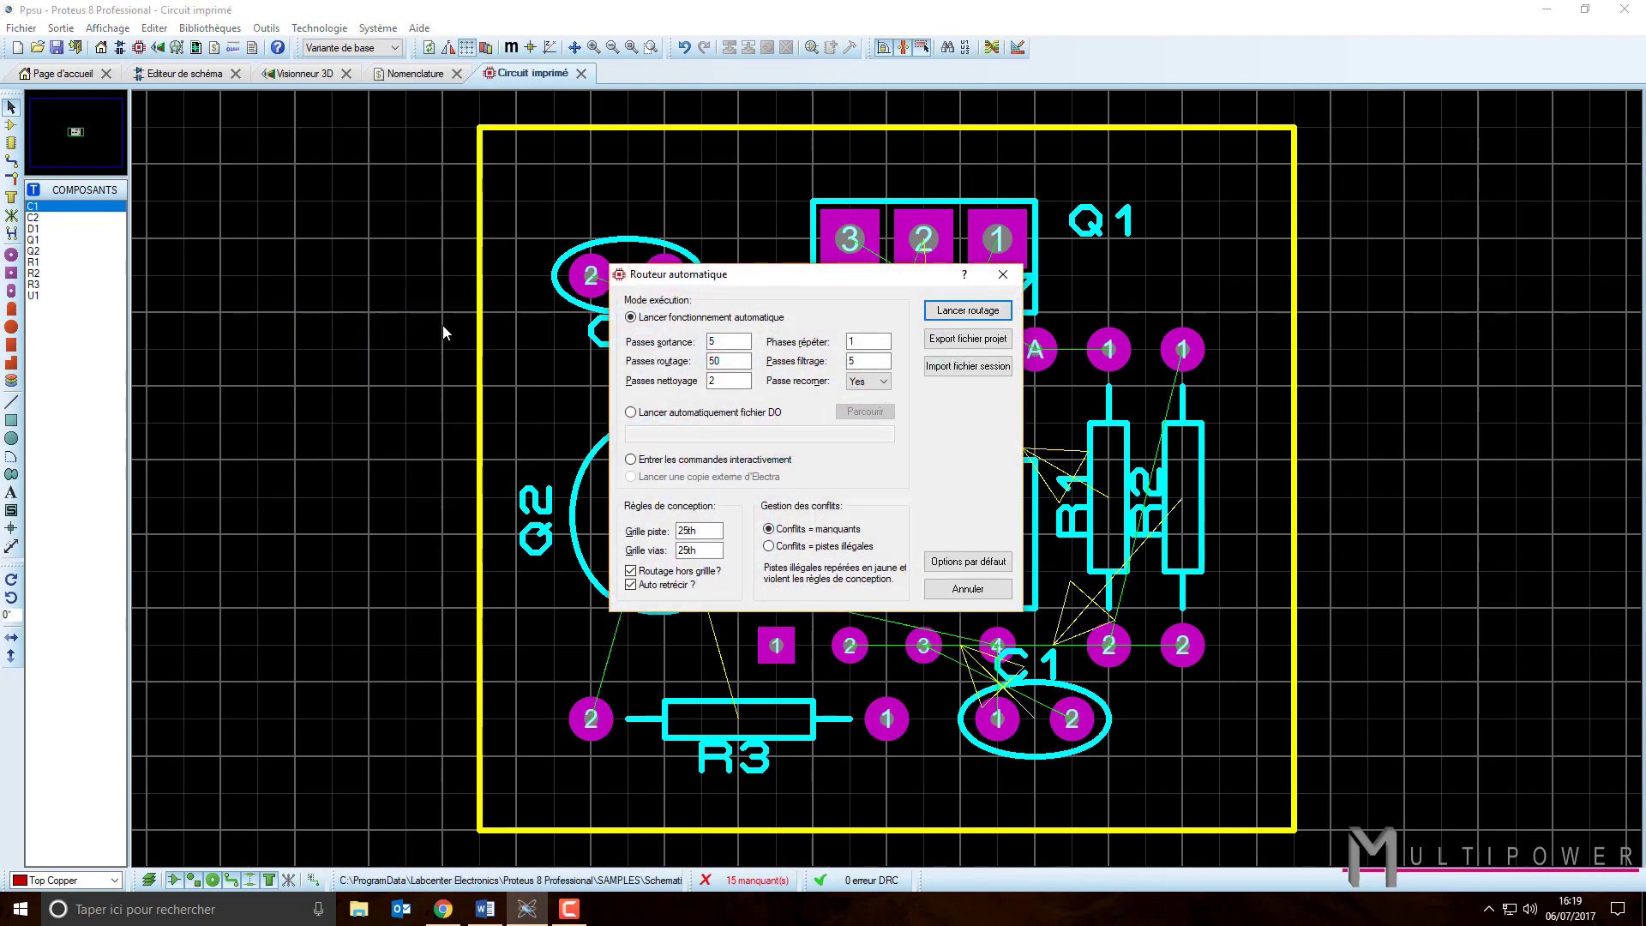
left_click(943, 312)
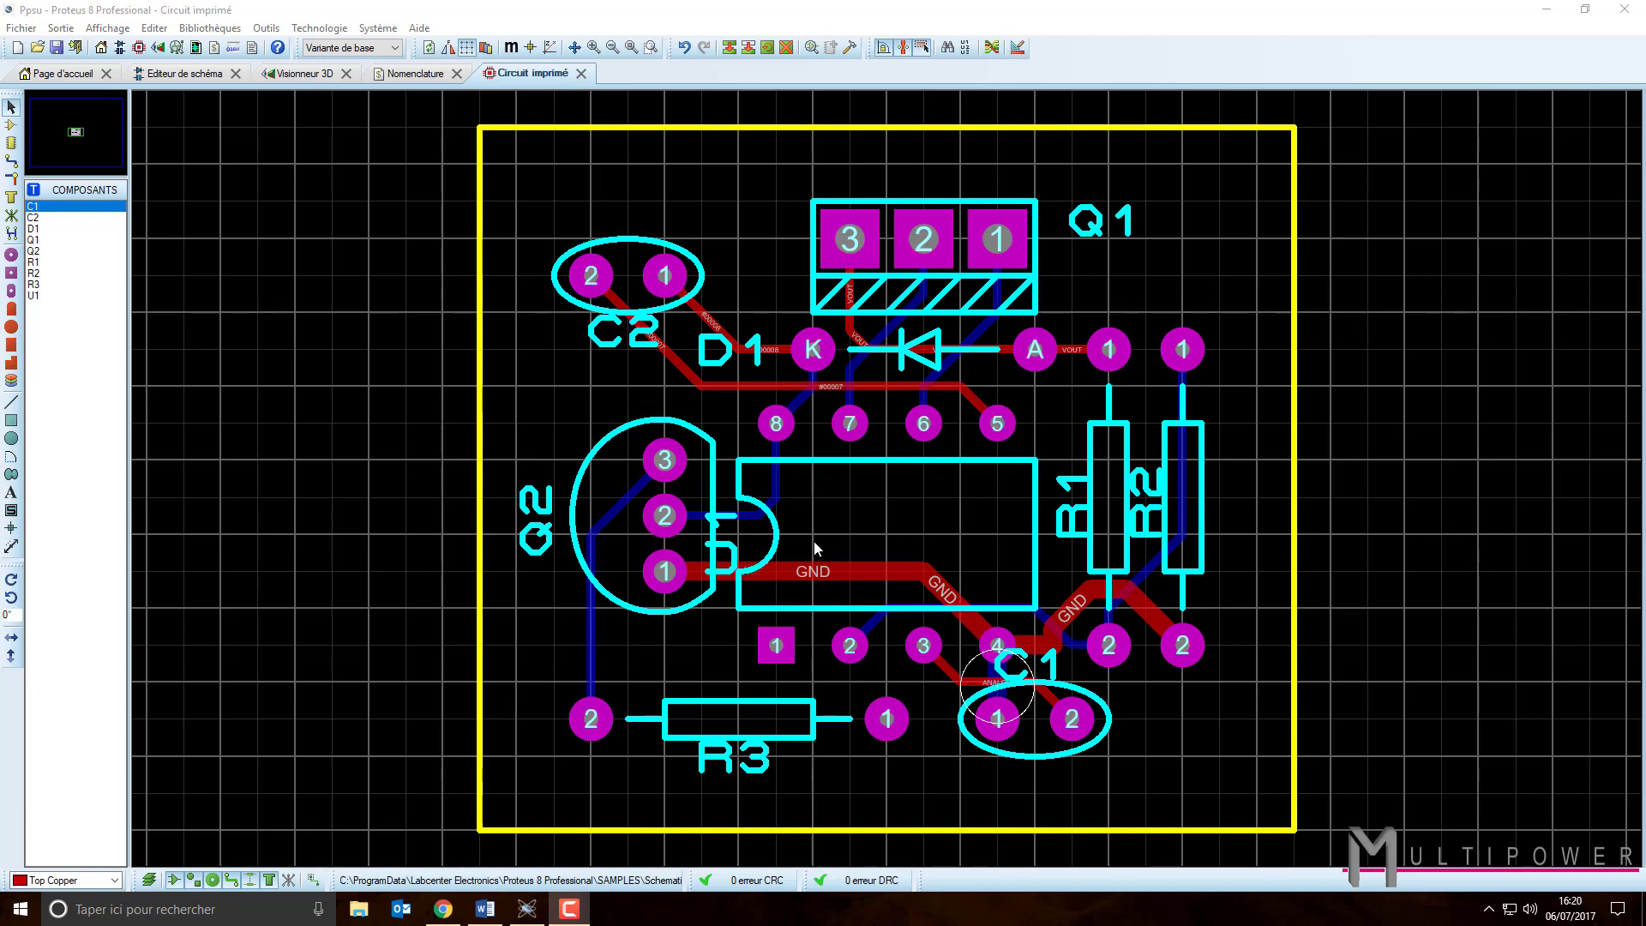
View the component list in the project explorer, and create a generic project note from default.pjnt with the text "Notes de projet".
left_click(194, 49)
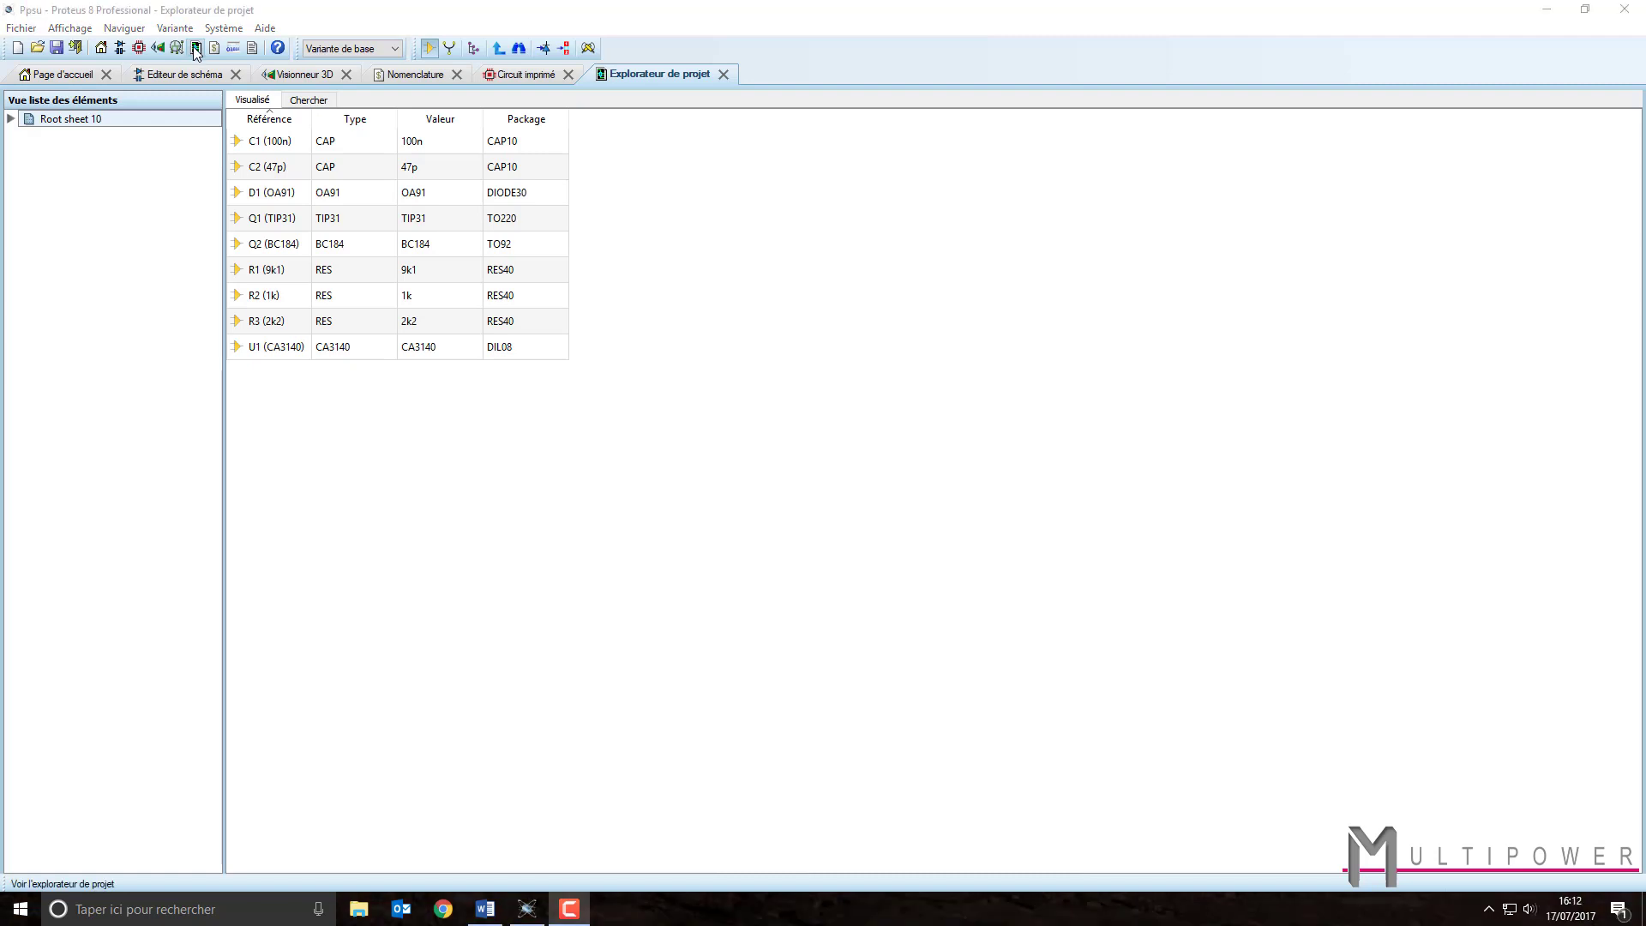
left_click(256, 48)
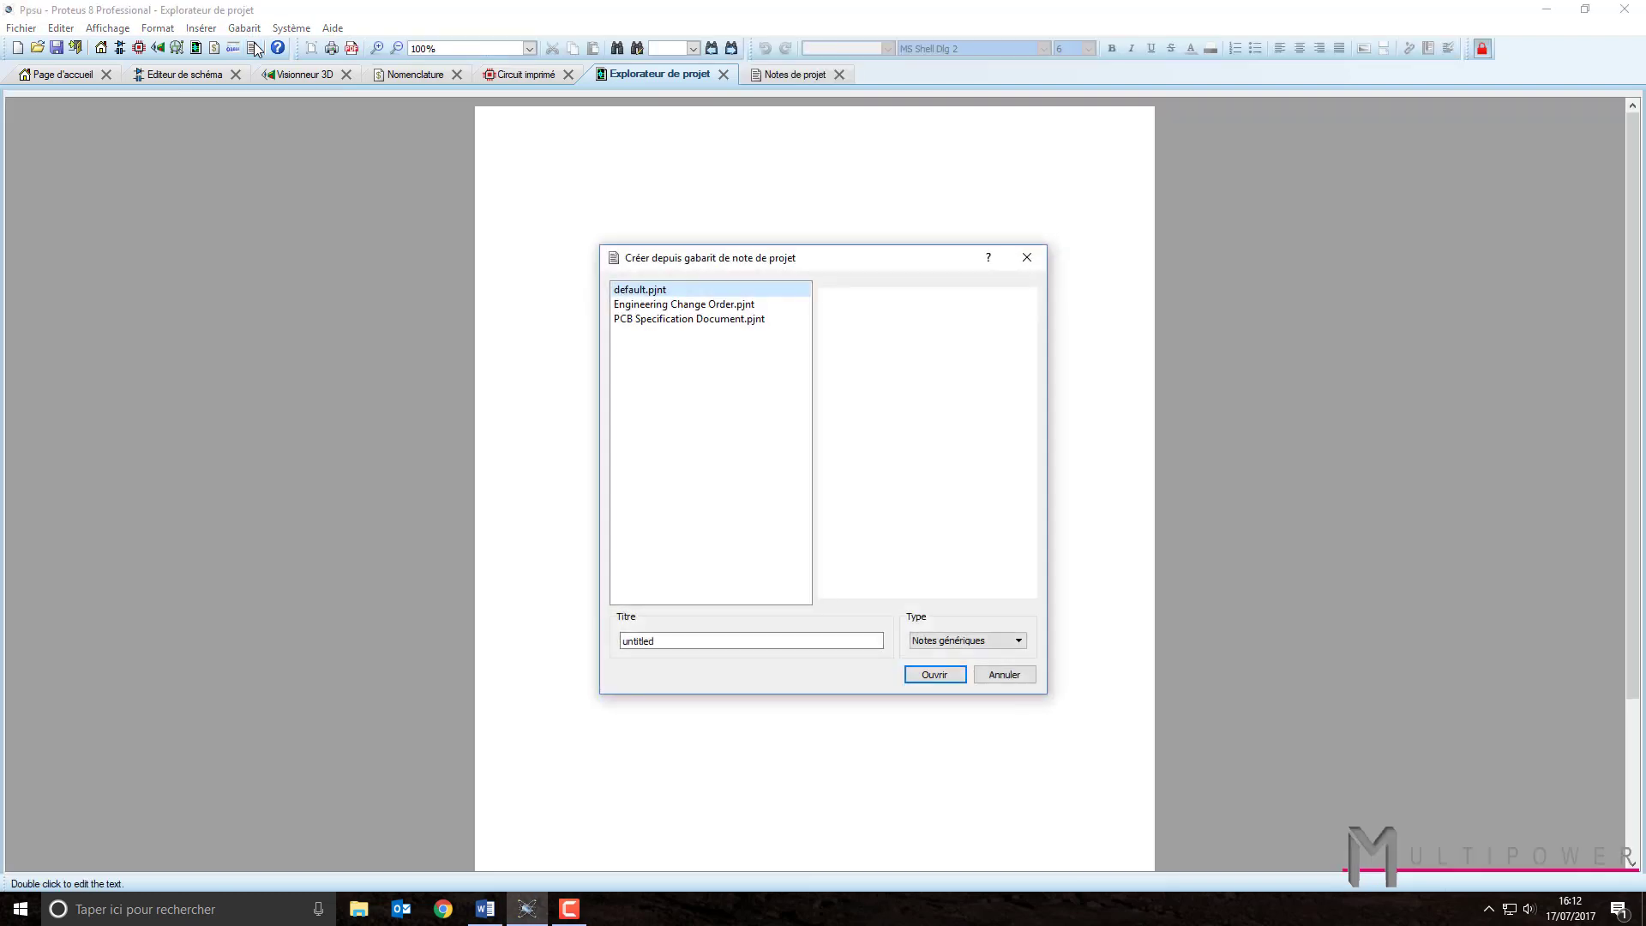
left_click(960, 676)
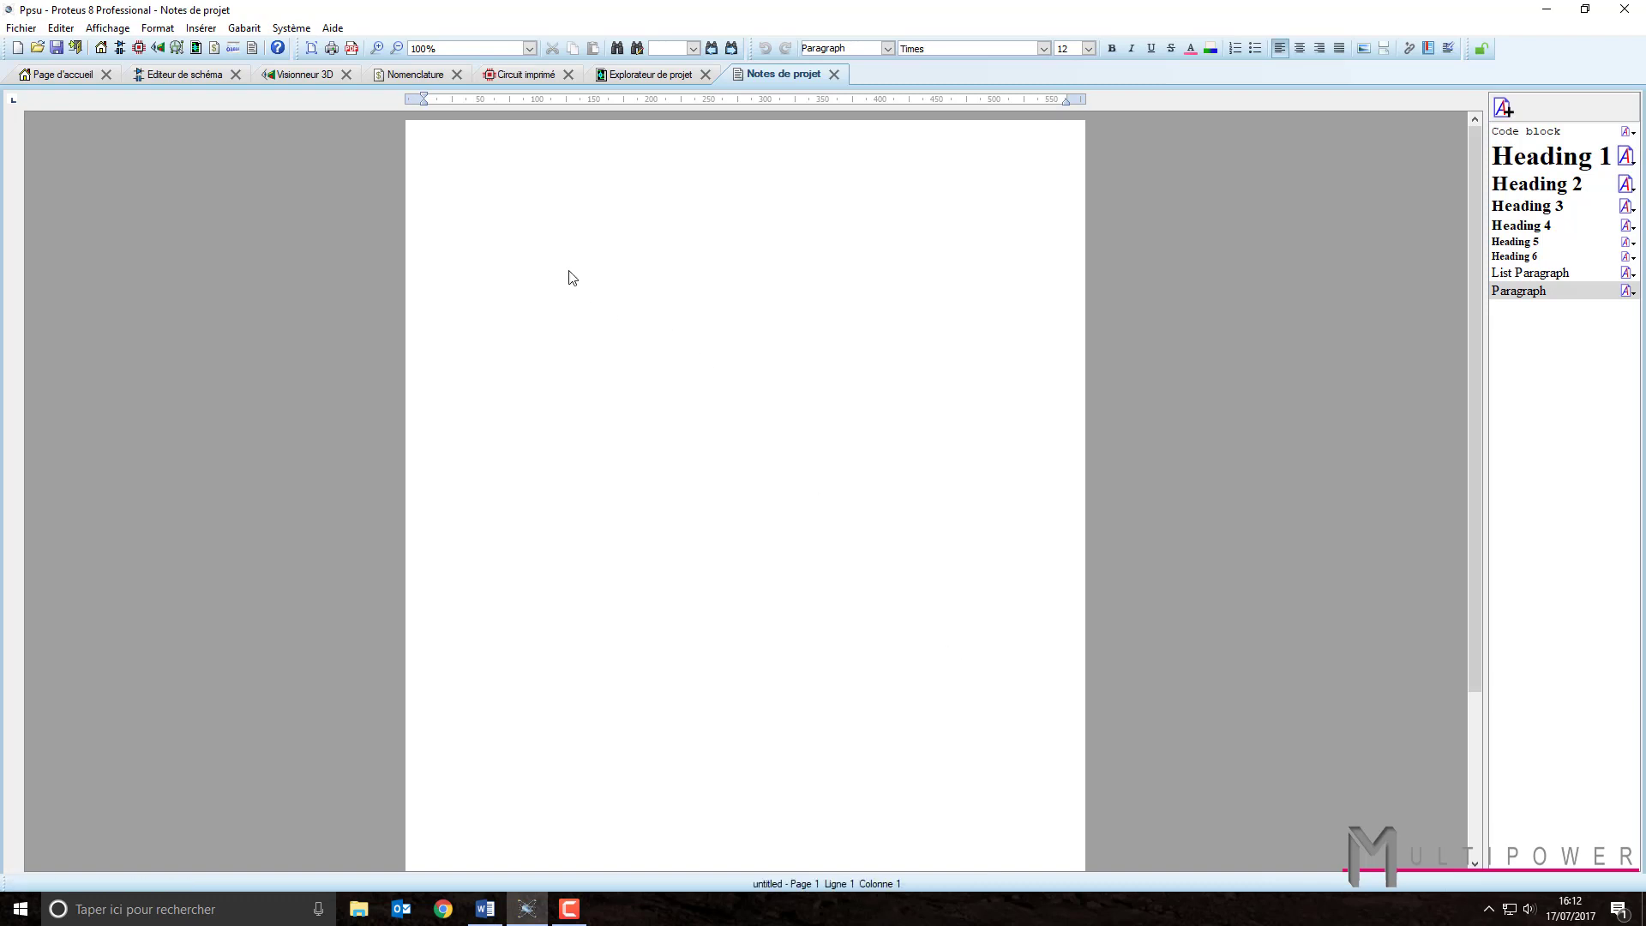
type("Notes de projet")
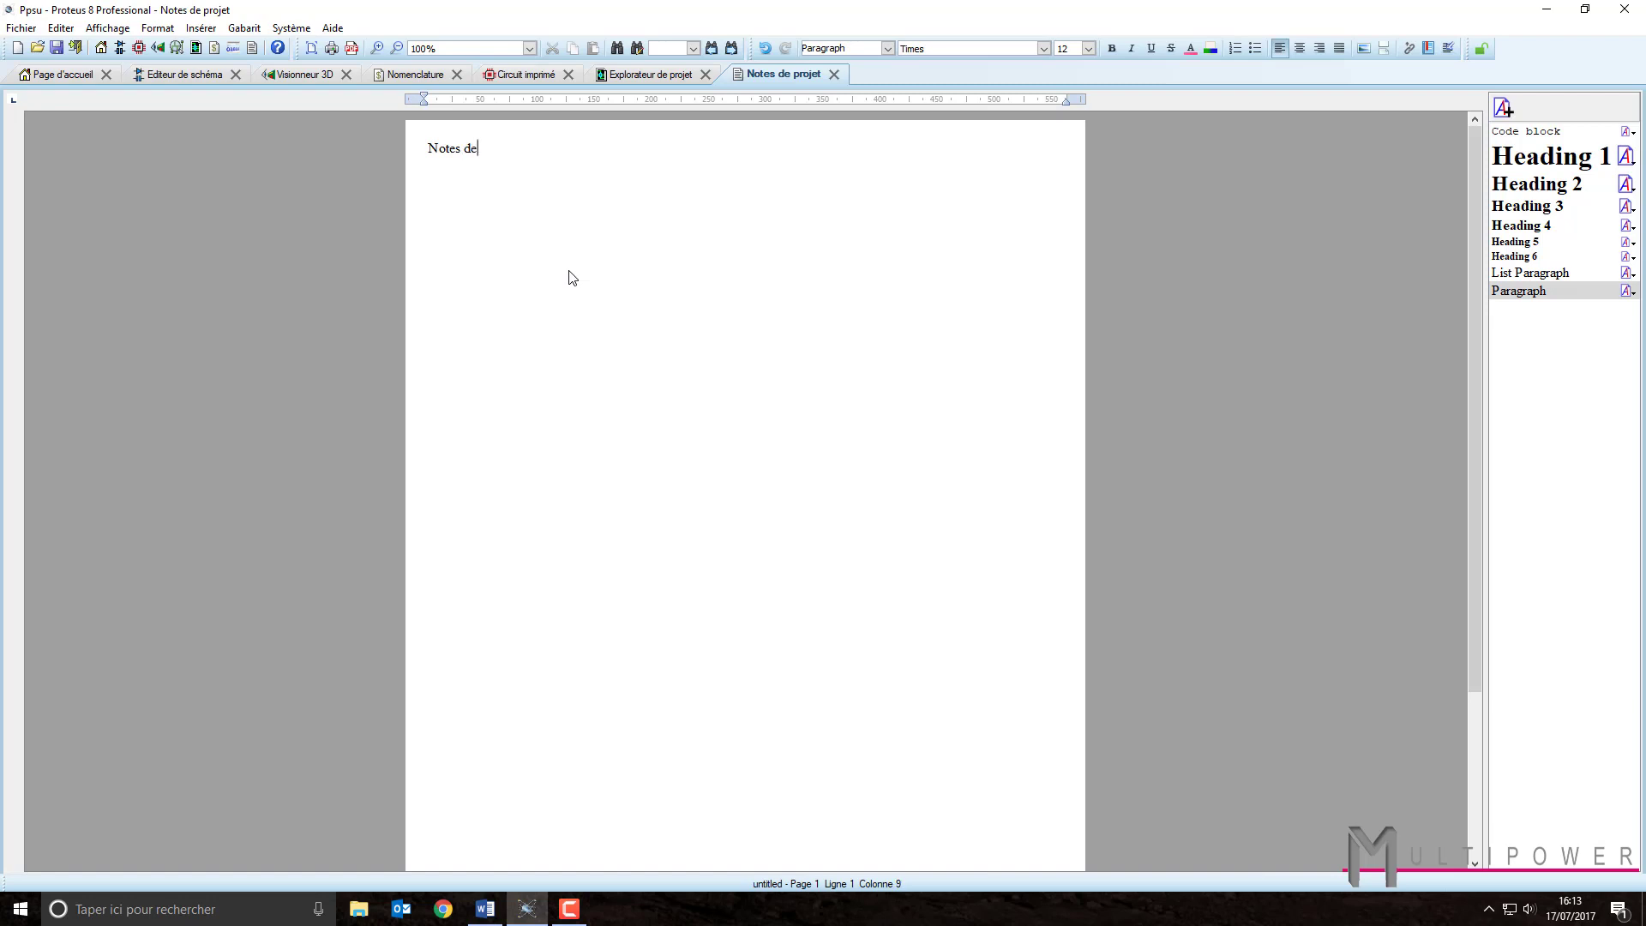